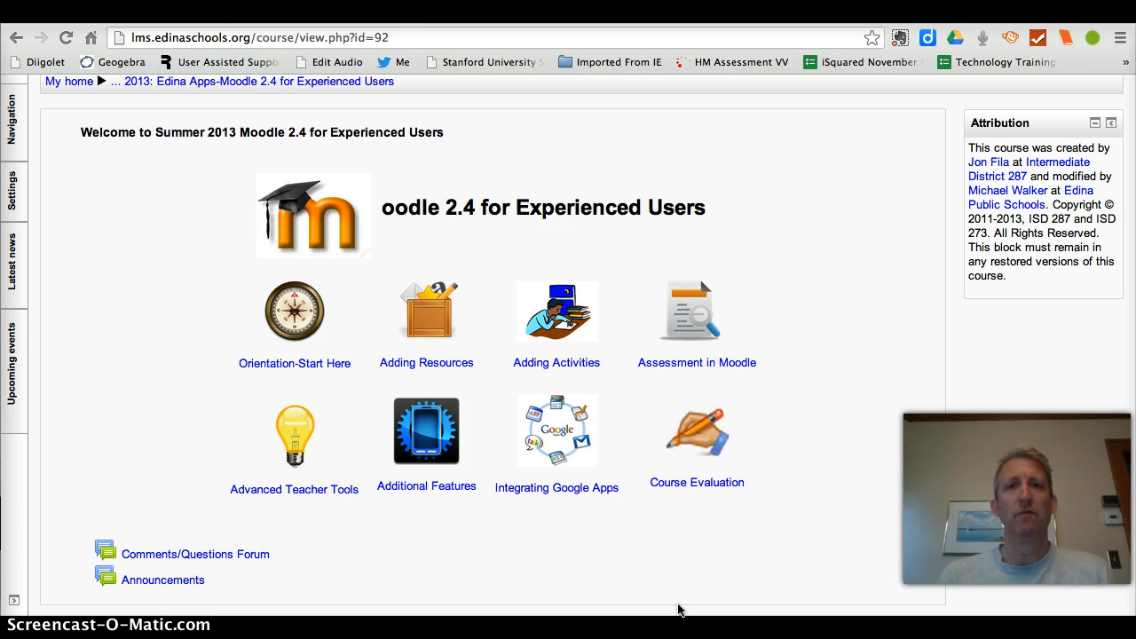
# Step: Open the Orientation-Start Here page and review its first step, assignment resources and next-section link
pyautogui.click(424, 432)
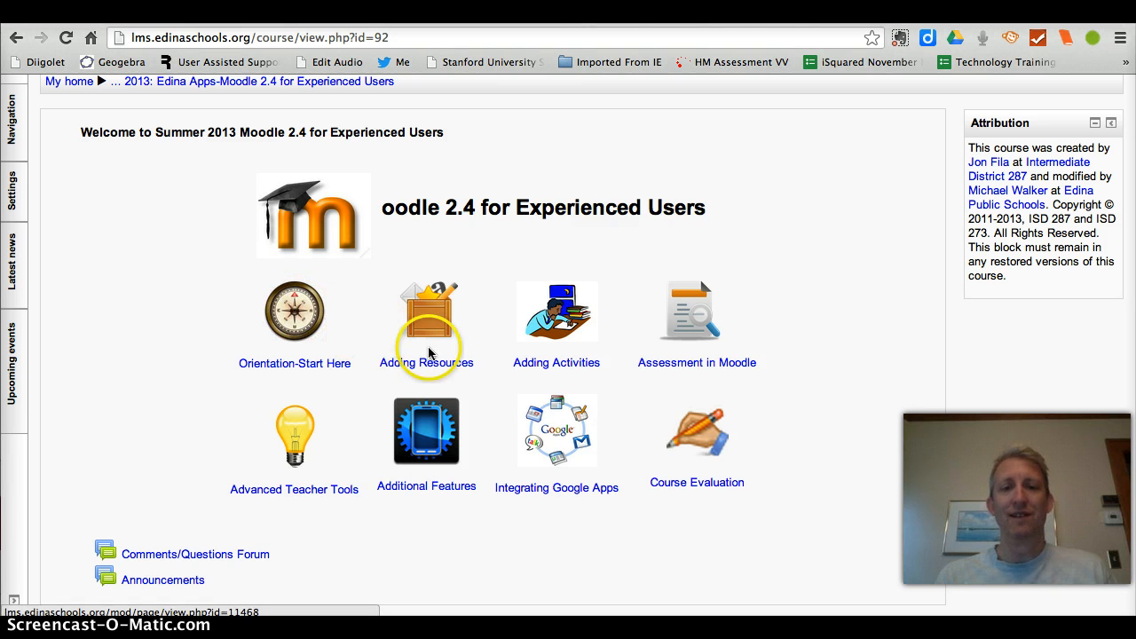
pyautogui.click(296, 320)
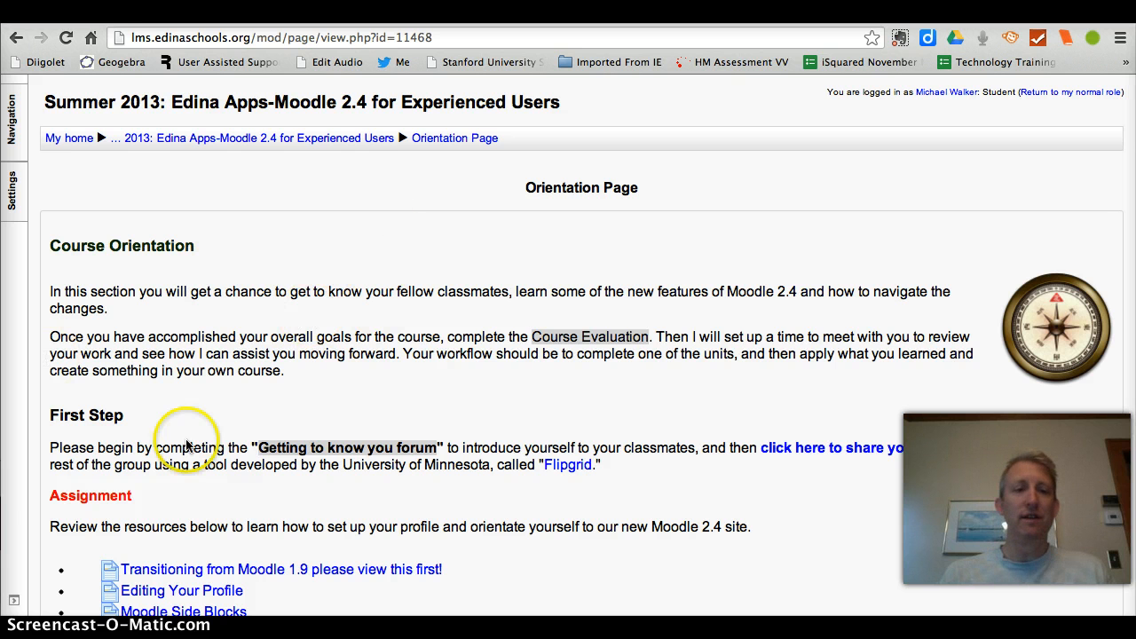
pyautogui.scroll(-5, 621, 500)
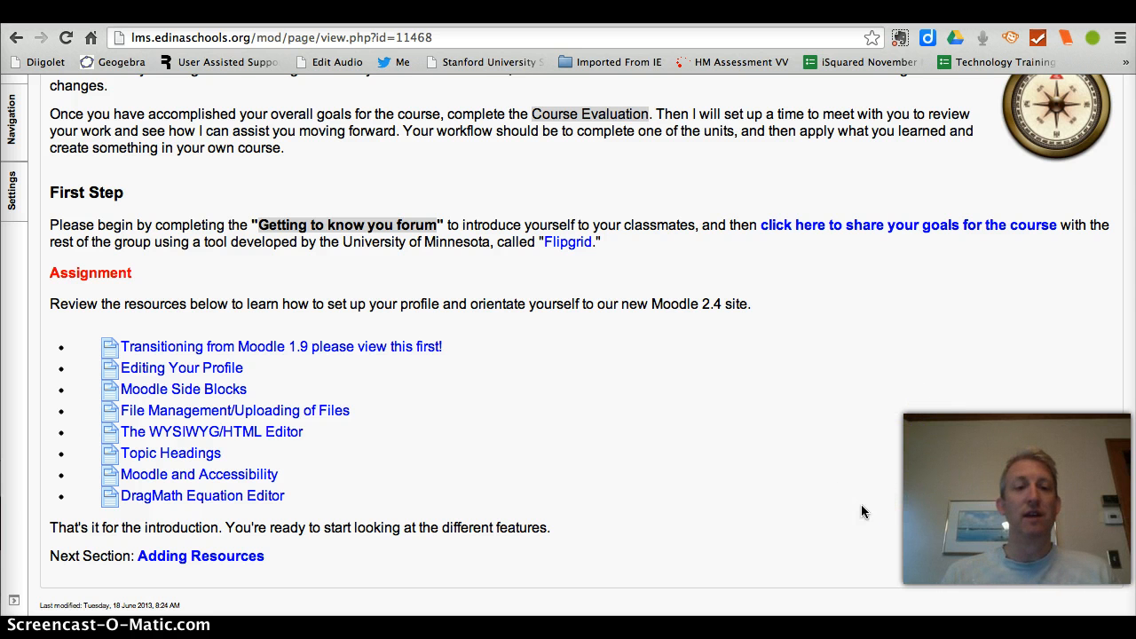
pyautogui.scroll(-1, 861, 506)
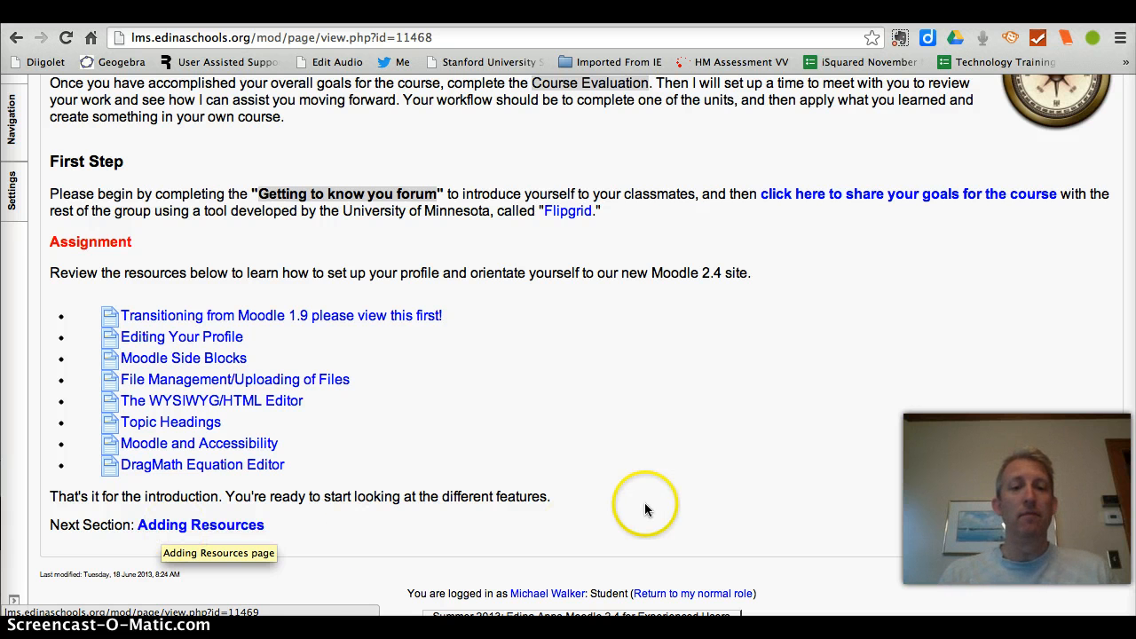
pyautogui.scroll(5, 646, 509)
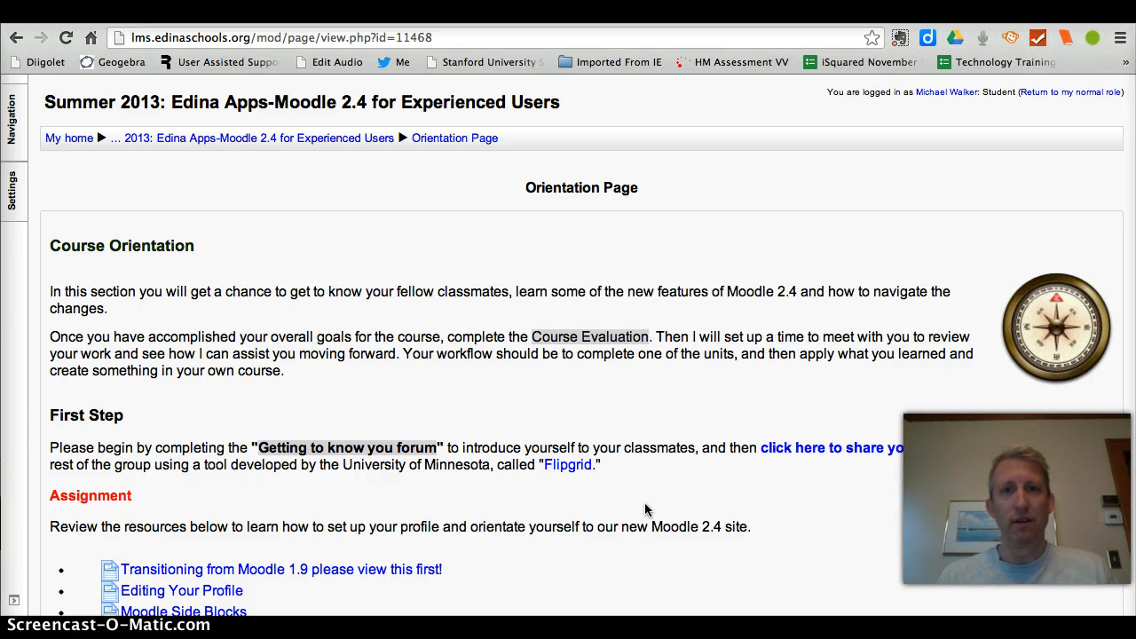
pyautogui.scroll(-2, 645, 508)
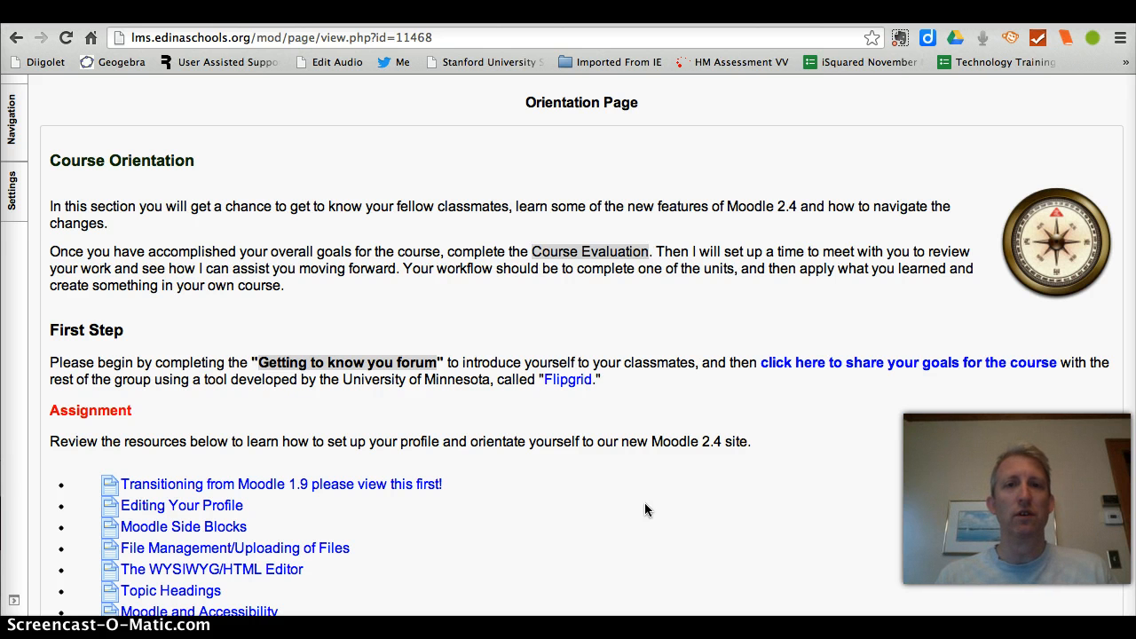
# Step: Return from the student view to the normal role and go back to the course's main page
pyautogui.click(12, 194)
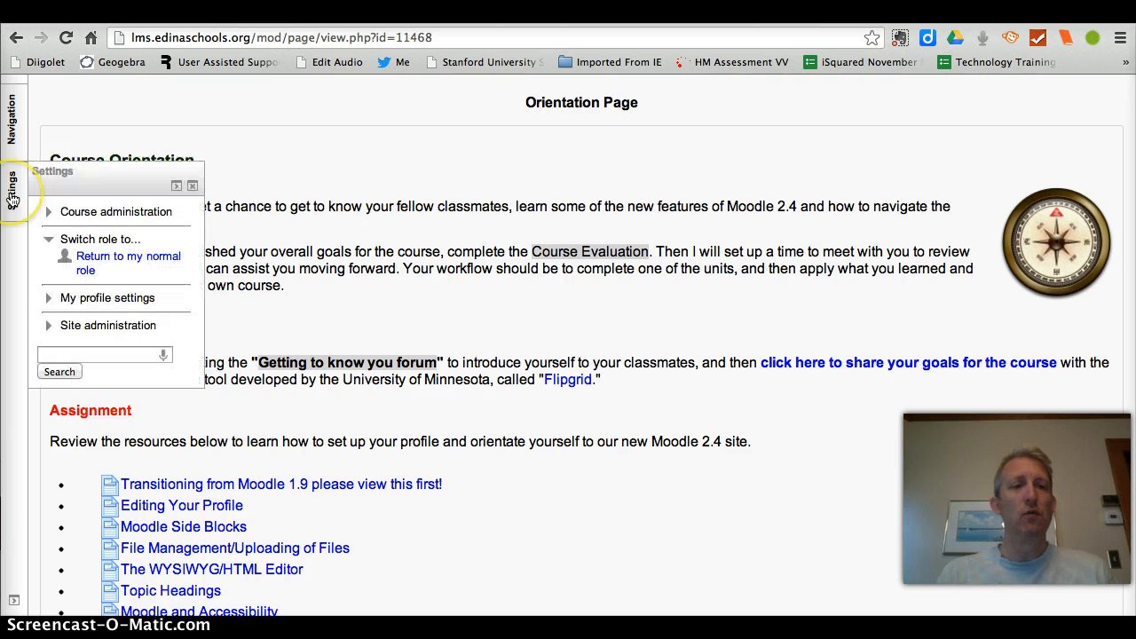
pyautogui.click(116, 262)
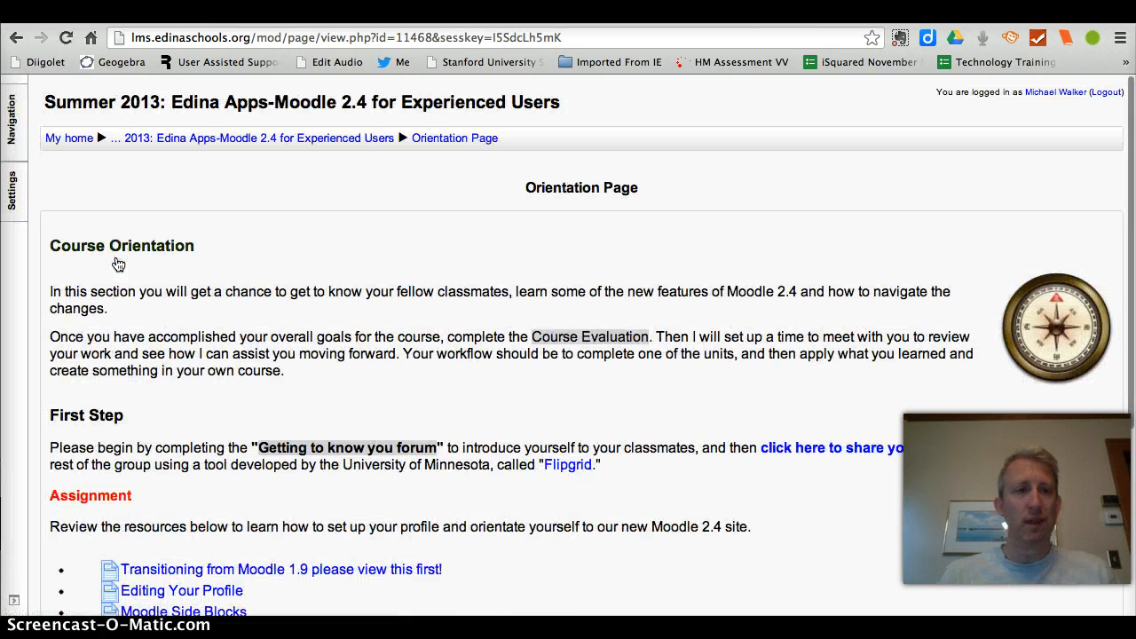
pyautogui.click(229, 142)
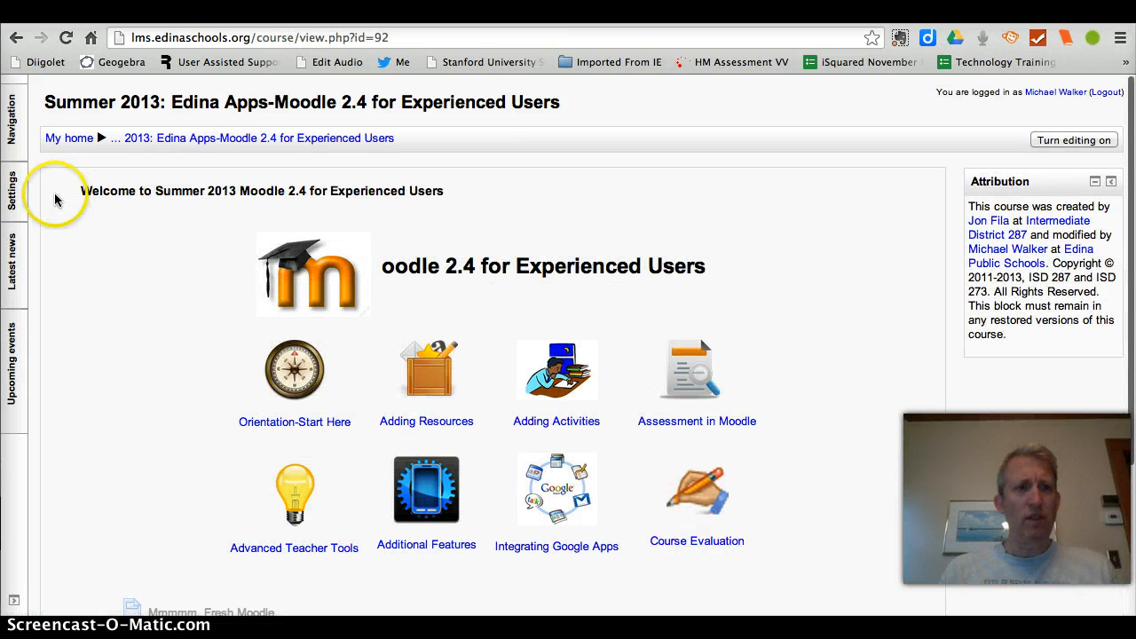
# Step: Open the course settings for editing and set the number of sections to 8
pyautogui.click(20, 184)
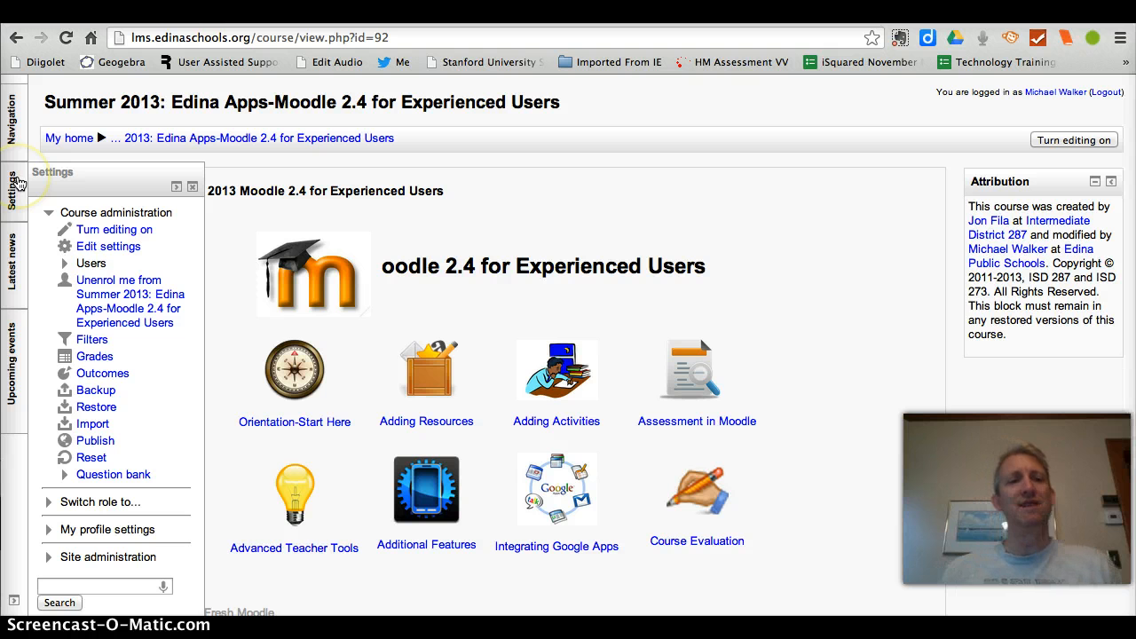
pyautogui.click(108, 247)
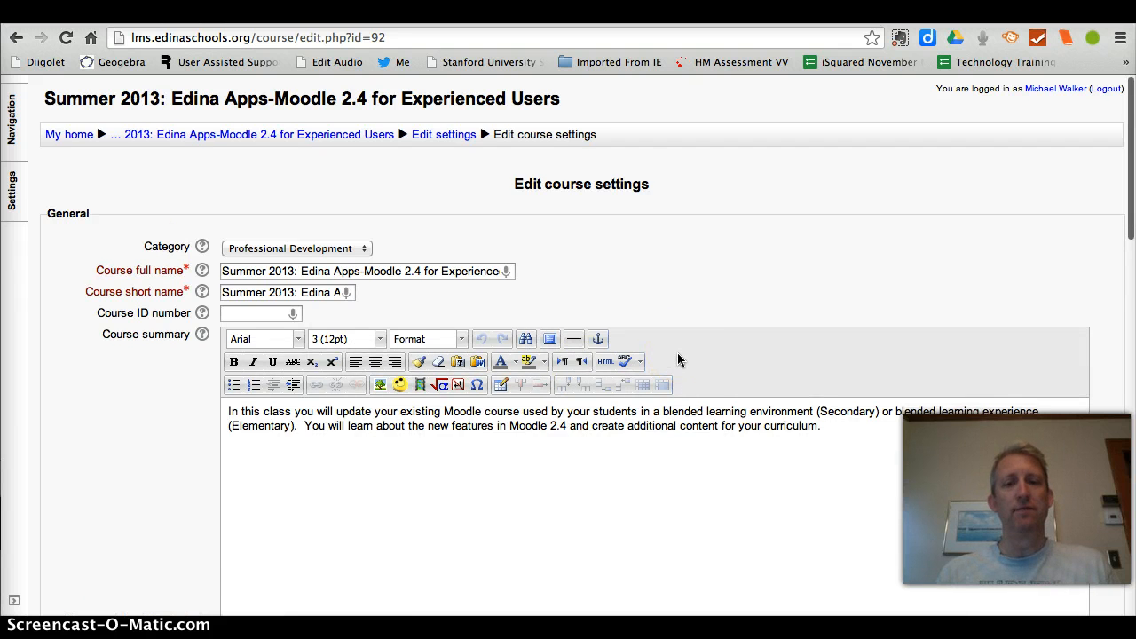
pyautogui.scroll(-10, 677, 353)
pyautogui.scroll(-4, 677, 360)
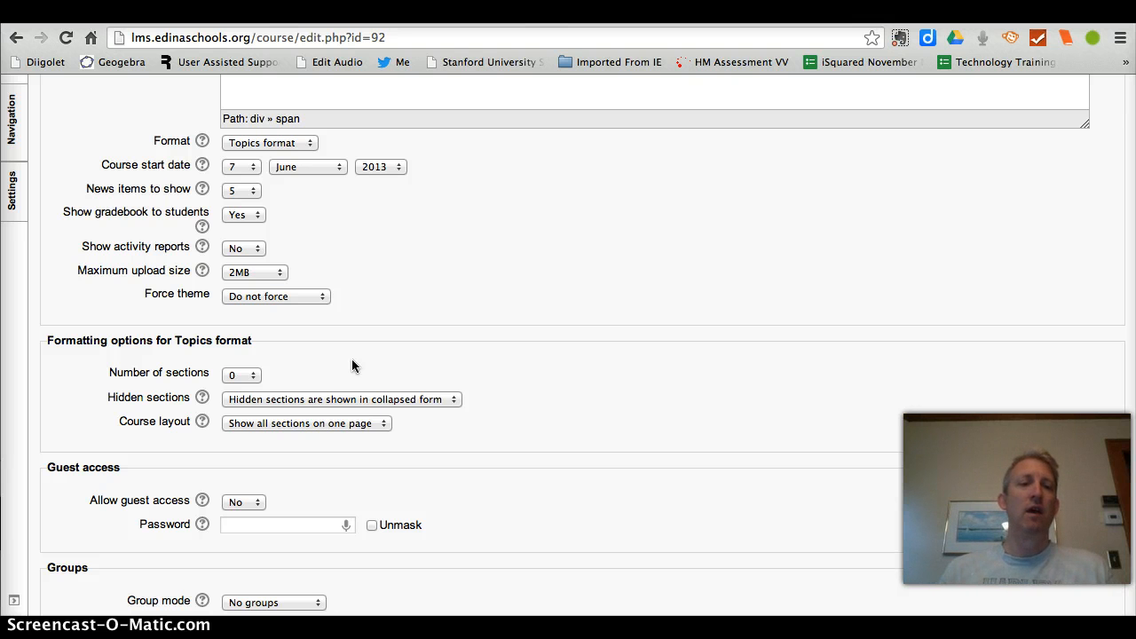
pyautogui.click(236, 375)
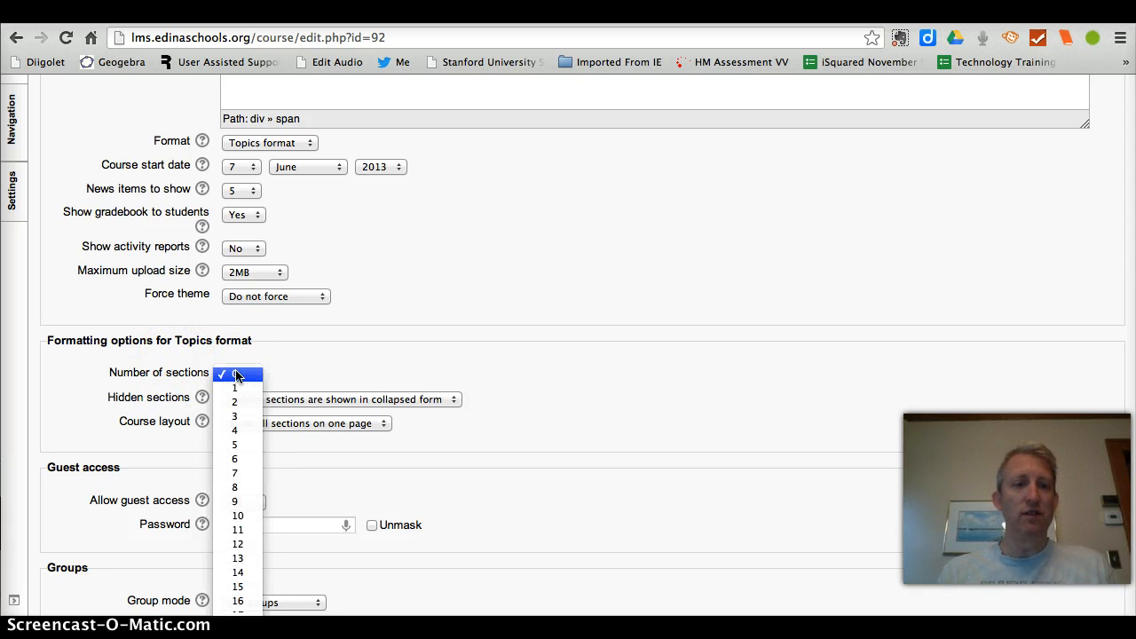
pyautogui.click(244, 494)
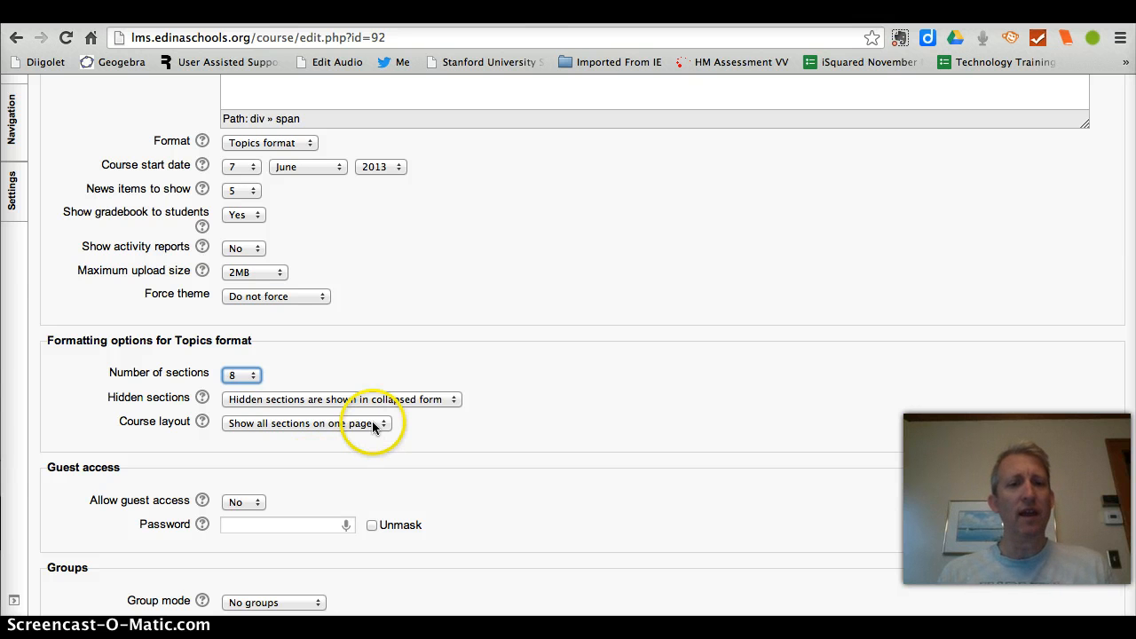
# Step: Set the course layout to "Show one section per page"
pyautogui.click(271, 424)
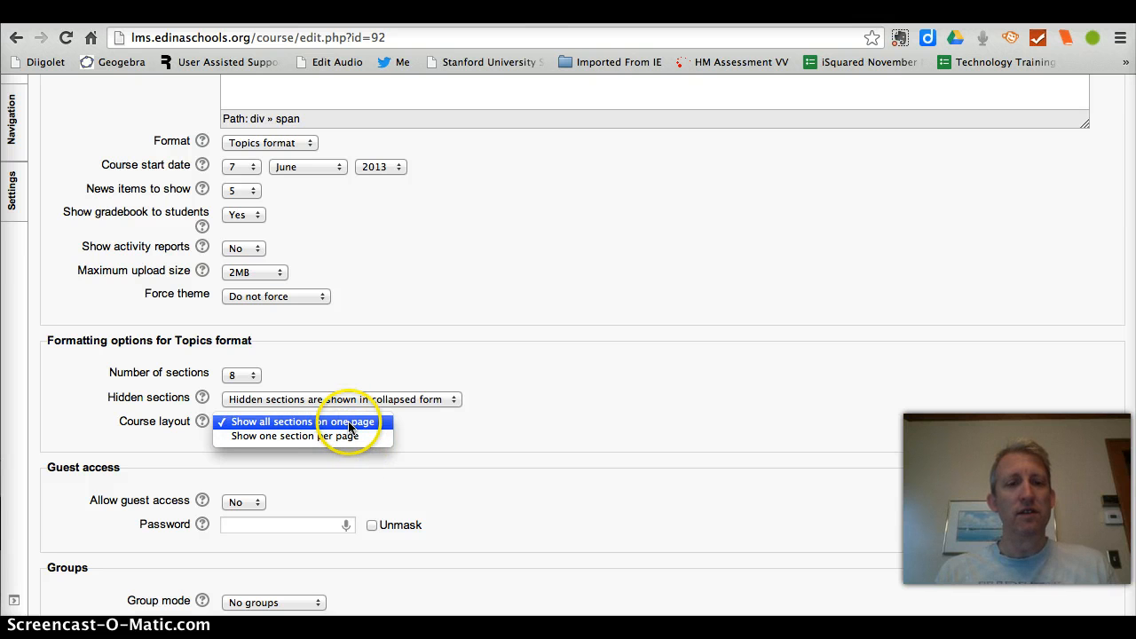
pyautogui.click(350, 424)
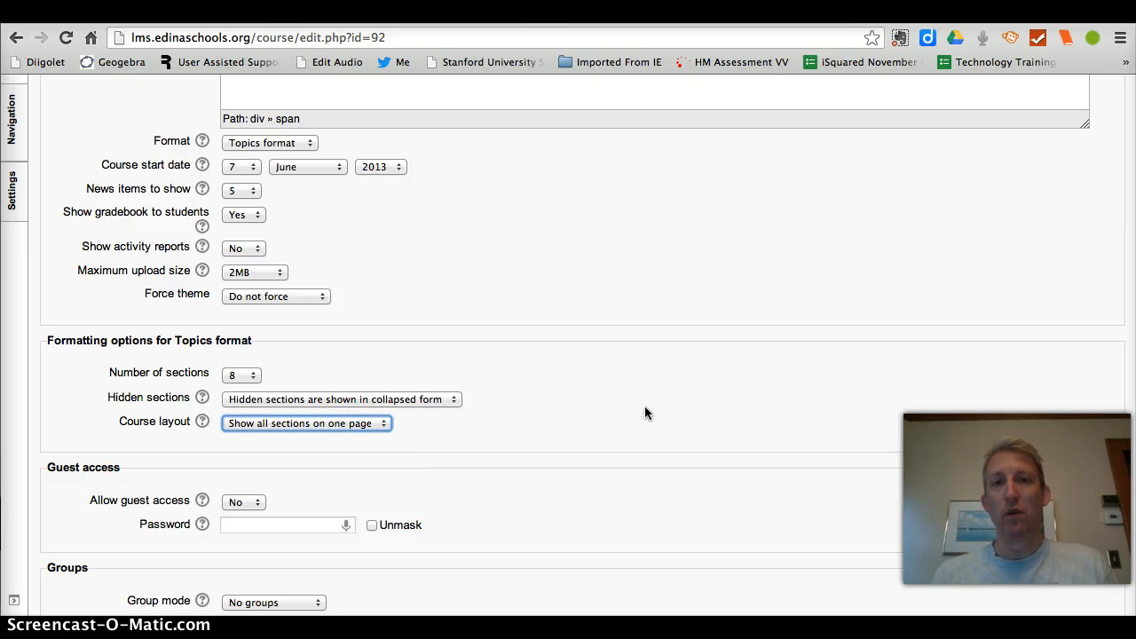
pyautogui.click(371, 426)
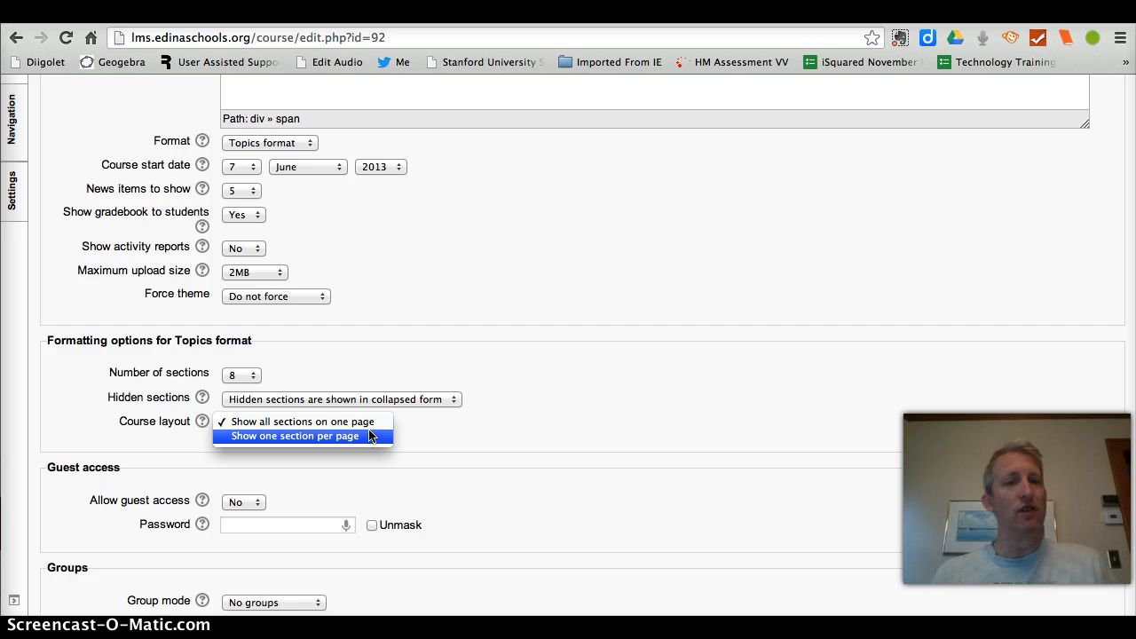
pyautogui.click(371, 436)
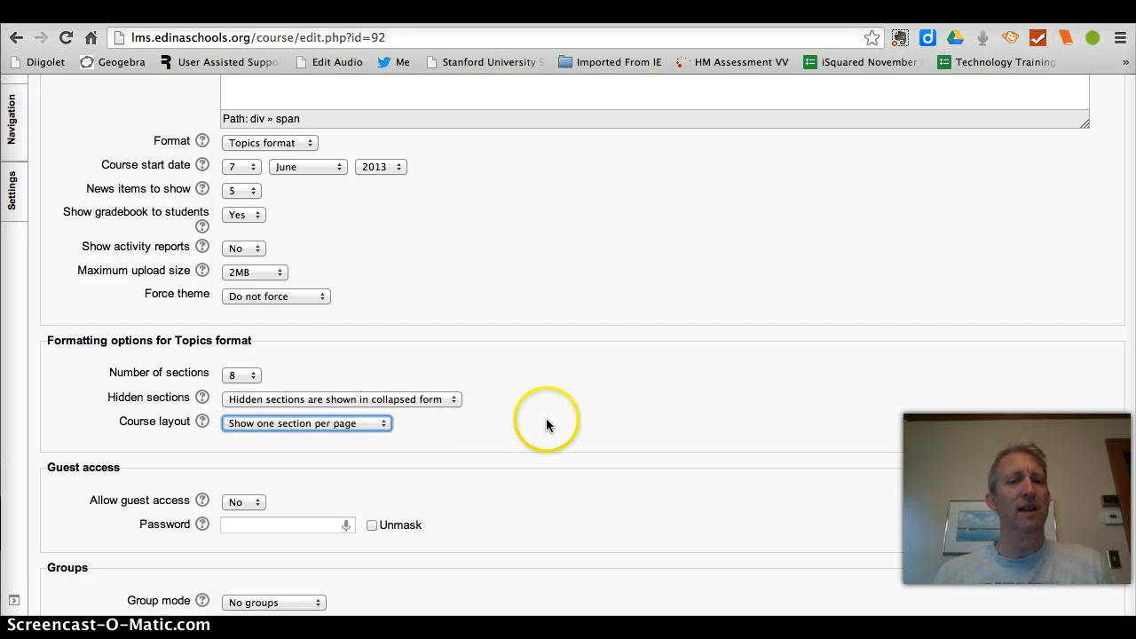
# Step: Set completion tracking to "Enabled, control via completion and activity settings" and save the course settings
pyautogui.scroll(-10, 546, 425)
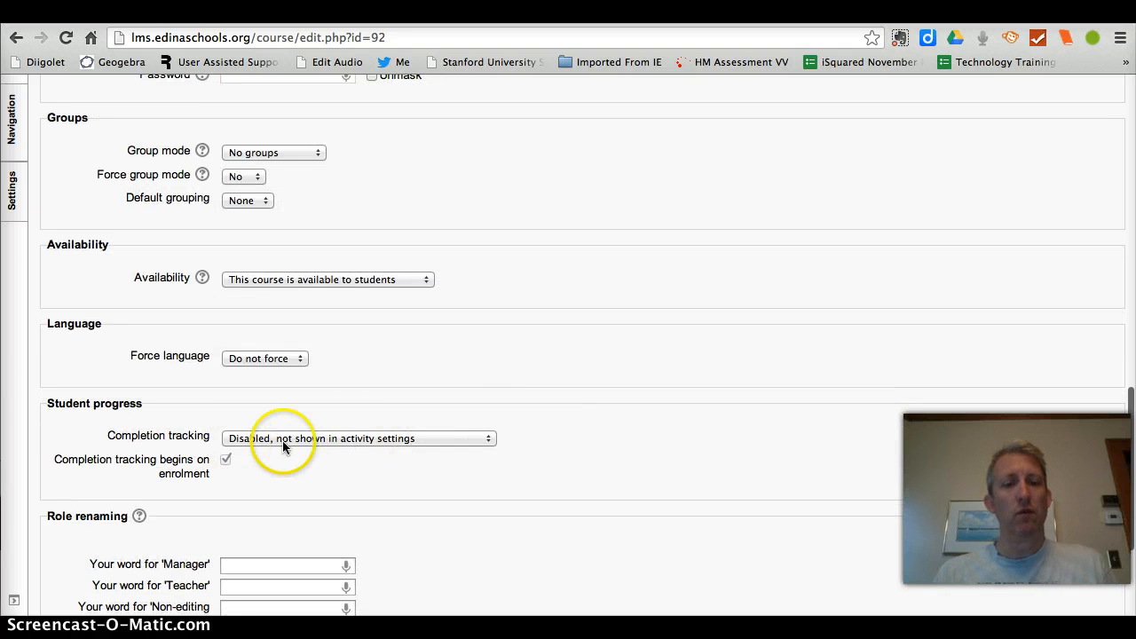
pyautogui.click(343, 441)
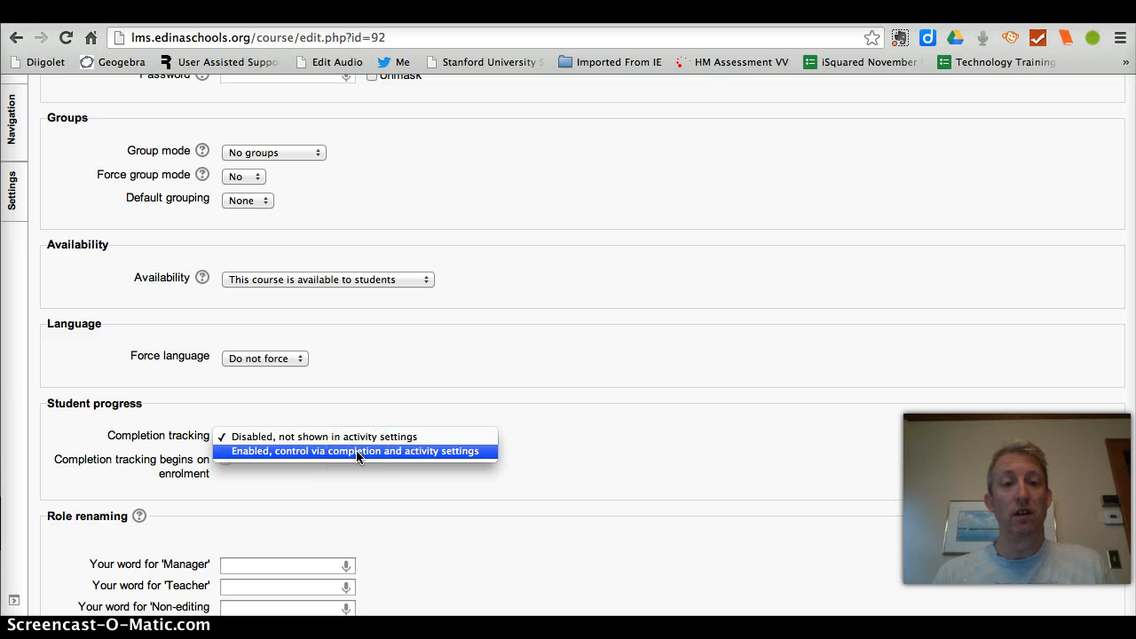
pyautogui.click(356, 450)
pyautogui.click(245, 464)
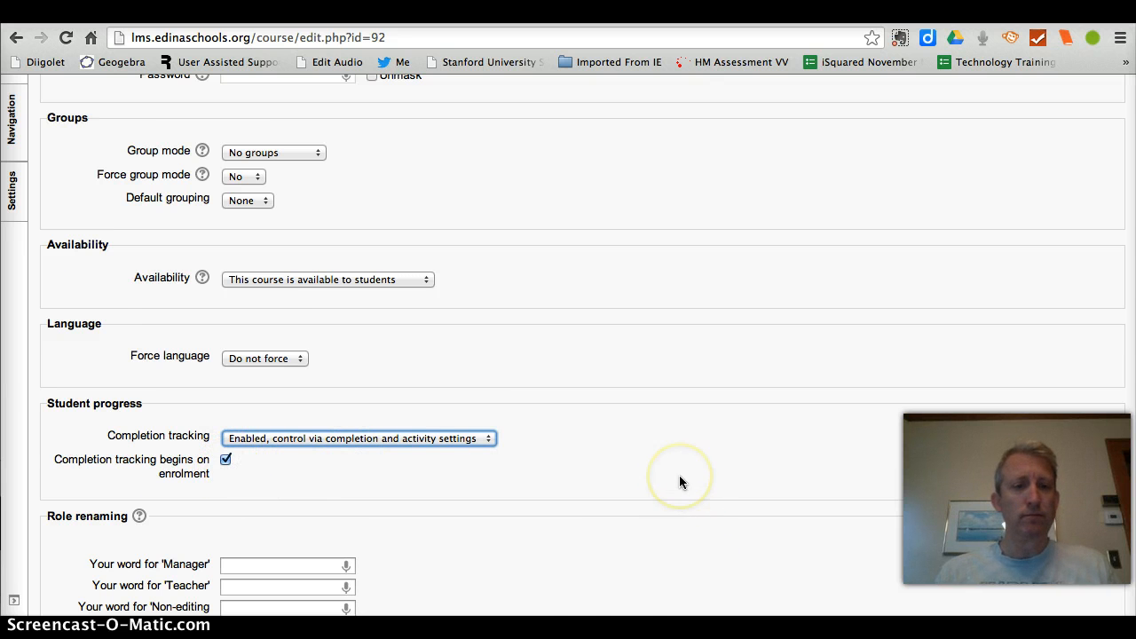
pyautogui.scroll(-5, 679, 475)
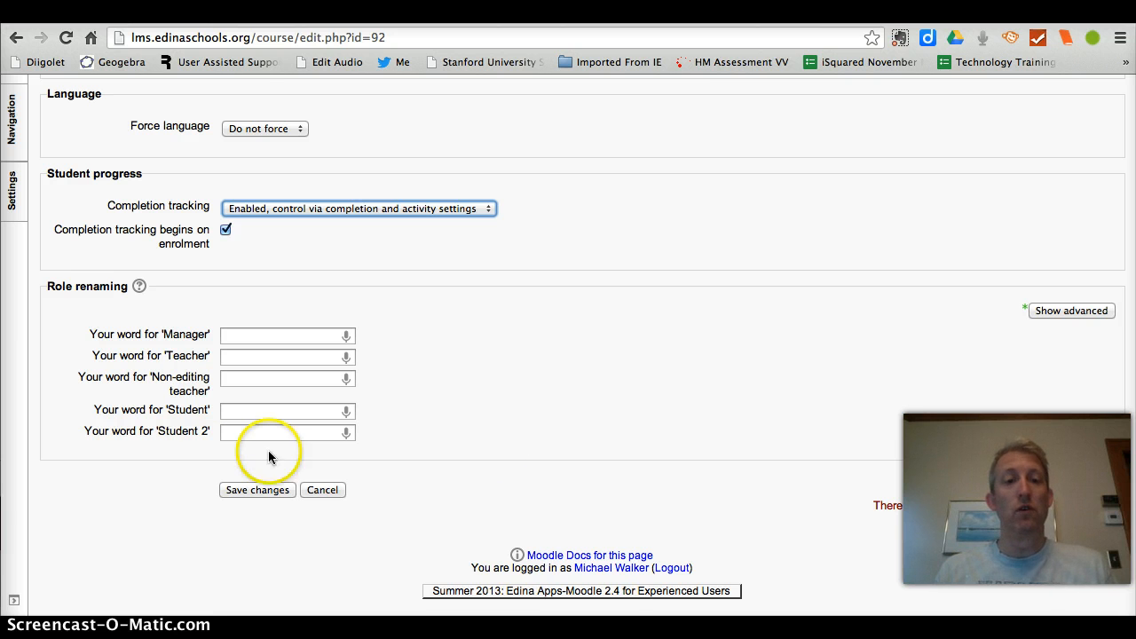
pyautogui.click(259, 492)
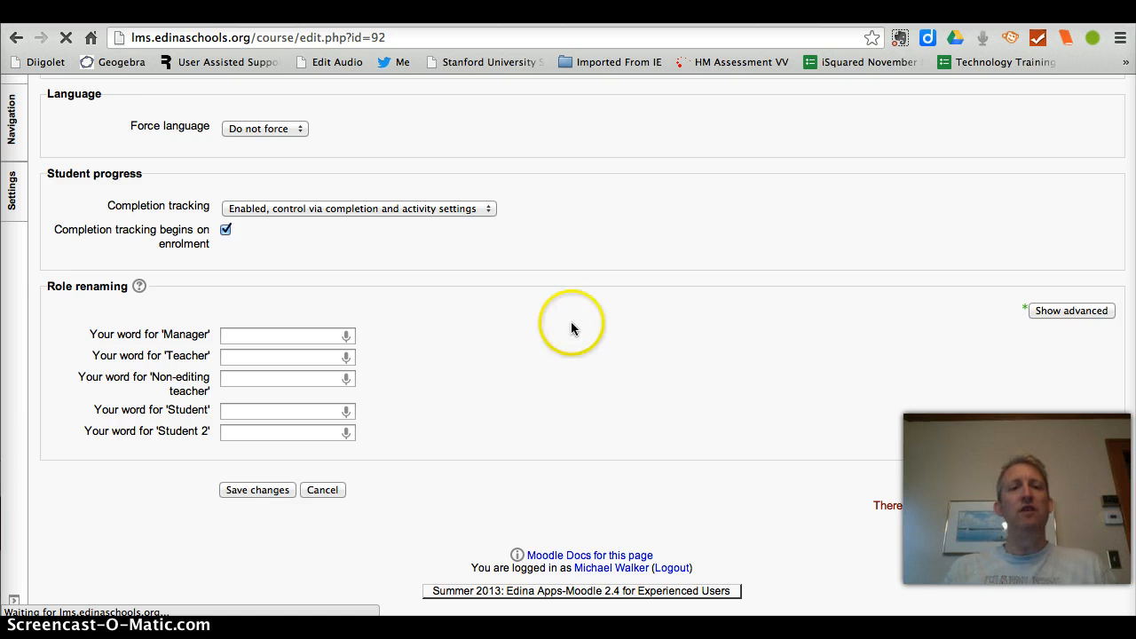
pyautogui.scroll(7, 577, 324)
pyautogui.scroll(3, 577, 327)
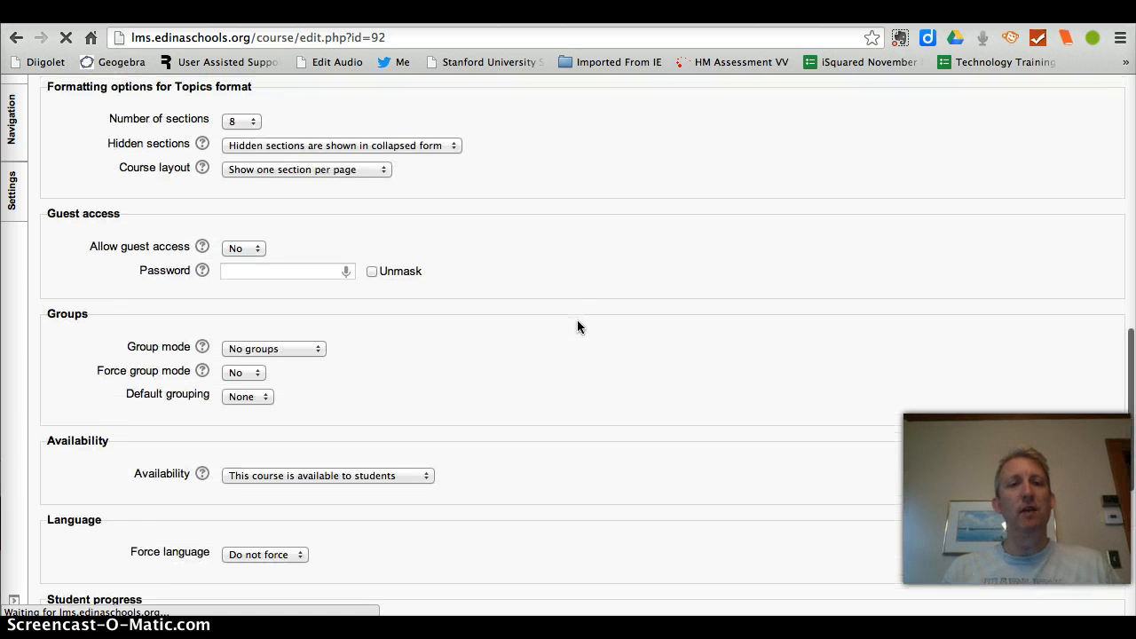
pyautogui.click(360, 240)
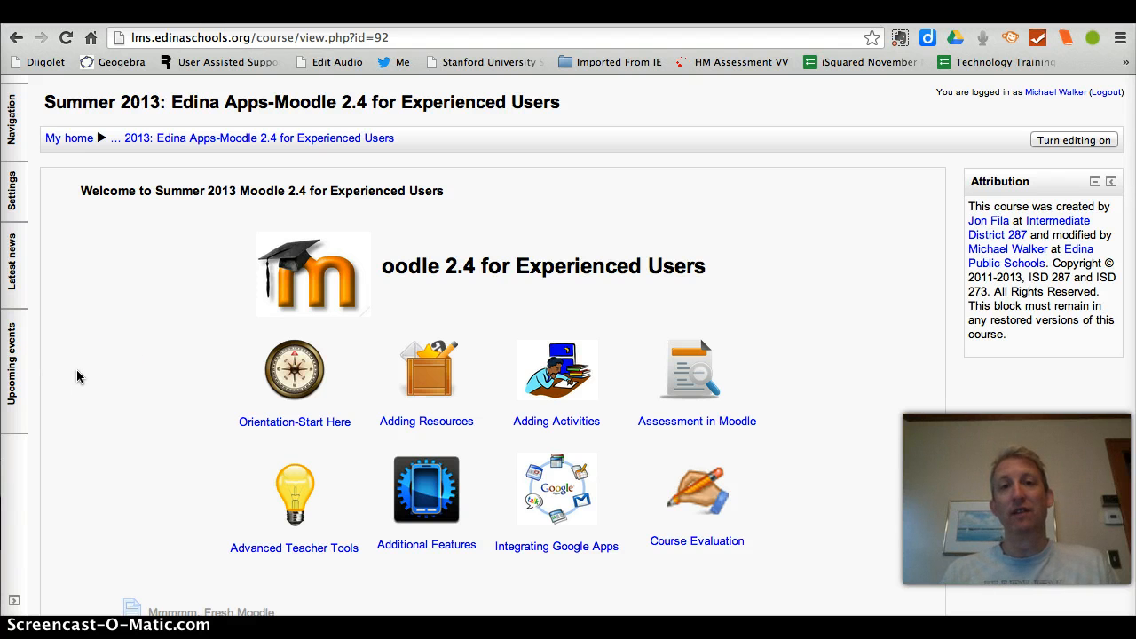
# Step: Open the Course Orientation section from the main course page and review its resources and activities
pyautogui.scroll(-8, 76, 369)
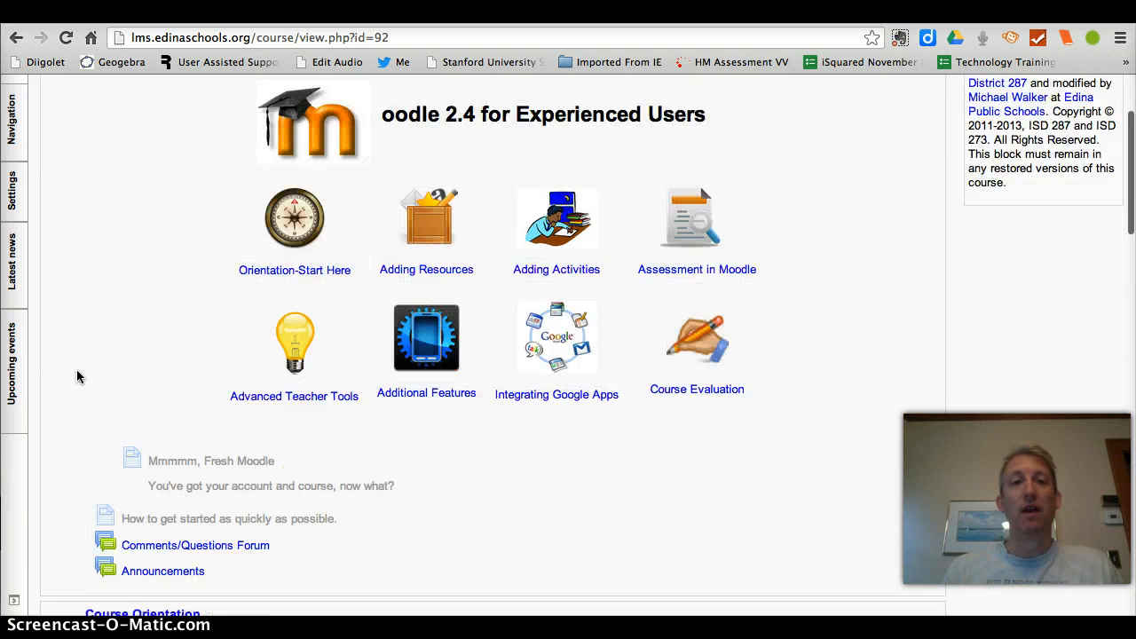
pyautogui.scroll(-1, 77, 371)
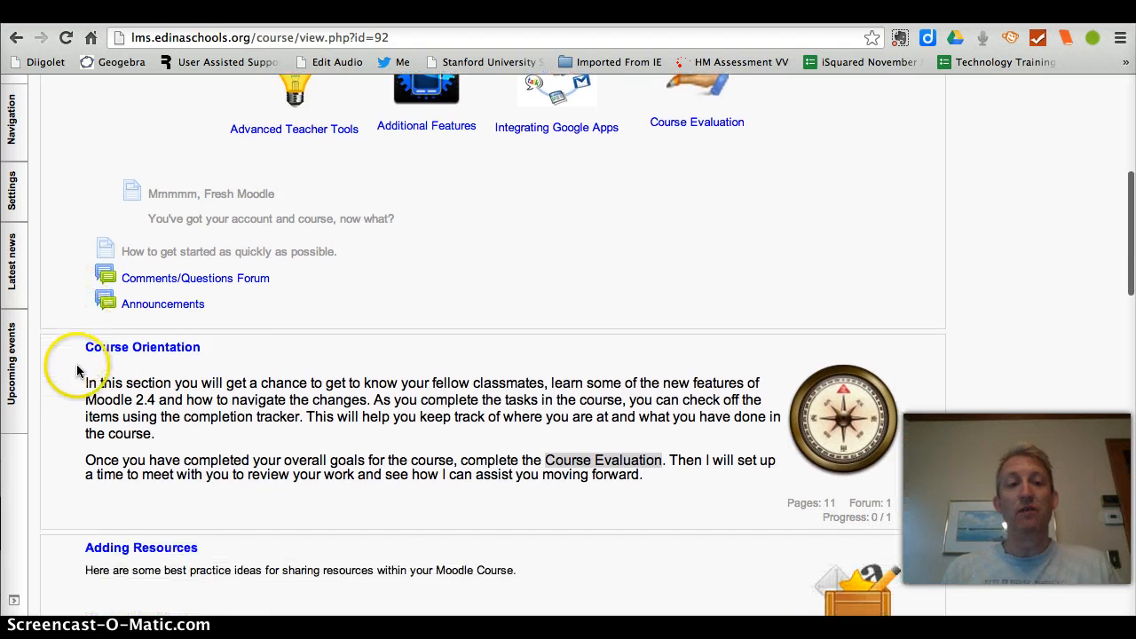
pyautogui.click(146, 350)
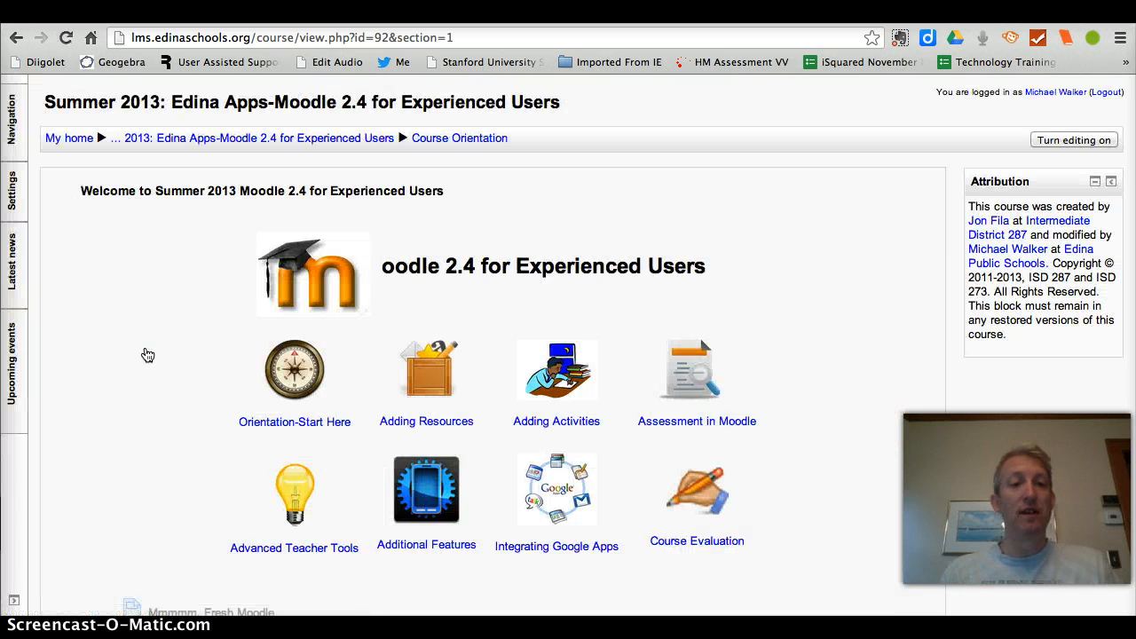
pyautogui.click(134, 368)
pyautogui.scroll(-6, 138, 371)
pyautogui.scroll(-10, 138, 373)
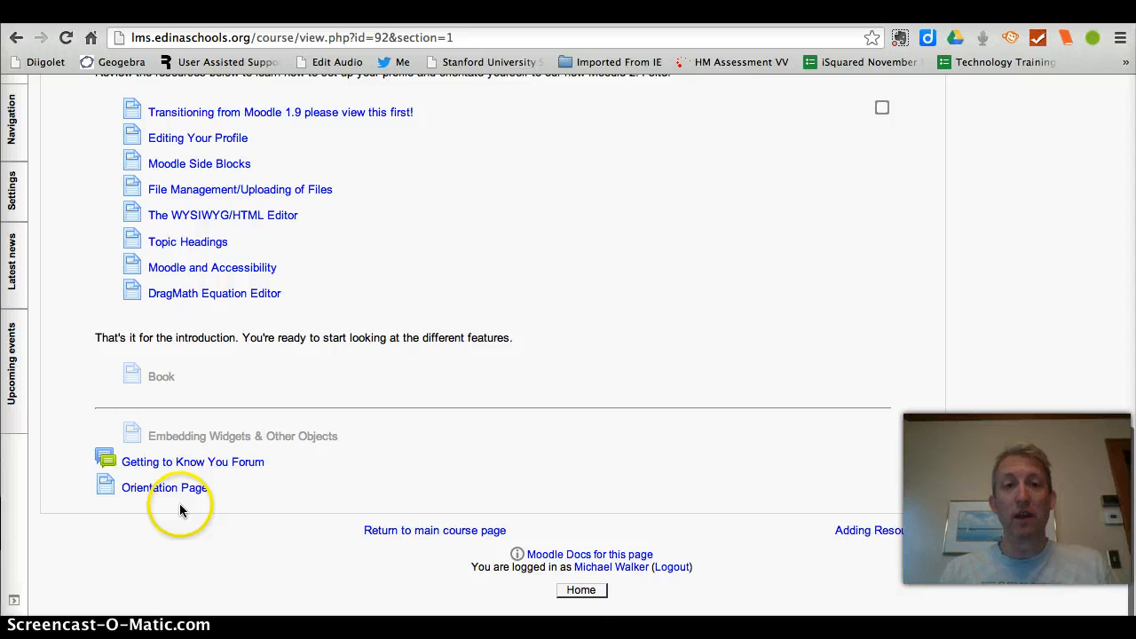
# Step: Turn editing on for the course and hide the Orientation Page resource in the Course Orientation section
pyautogui.moveTo(12, 193)
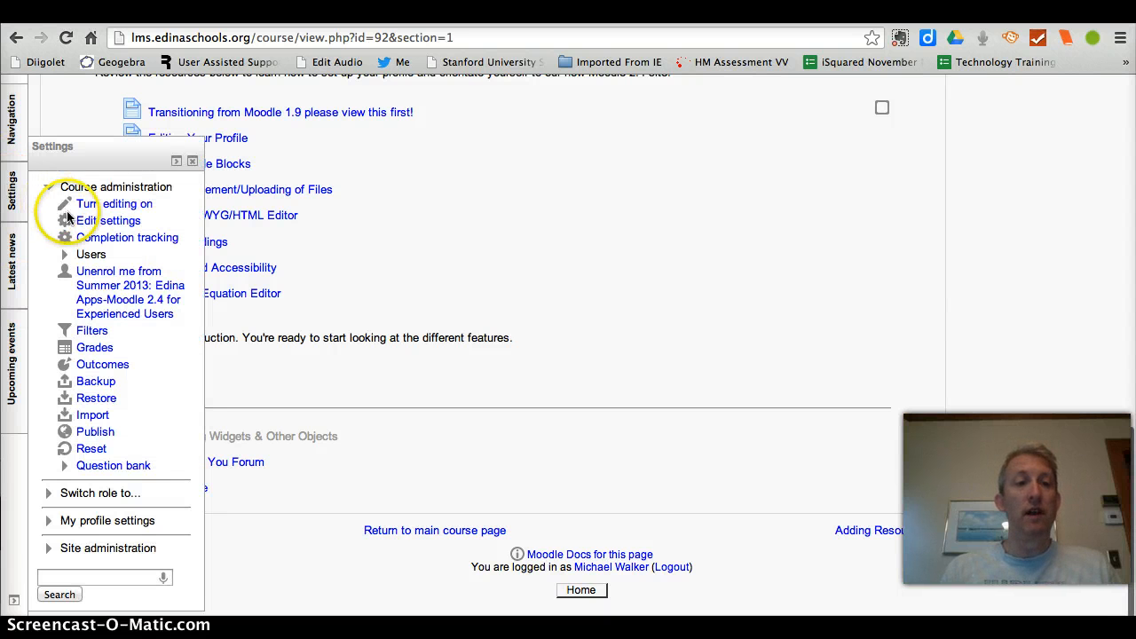
pyautogui.click(101, 206)
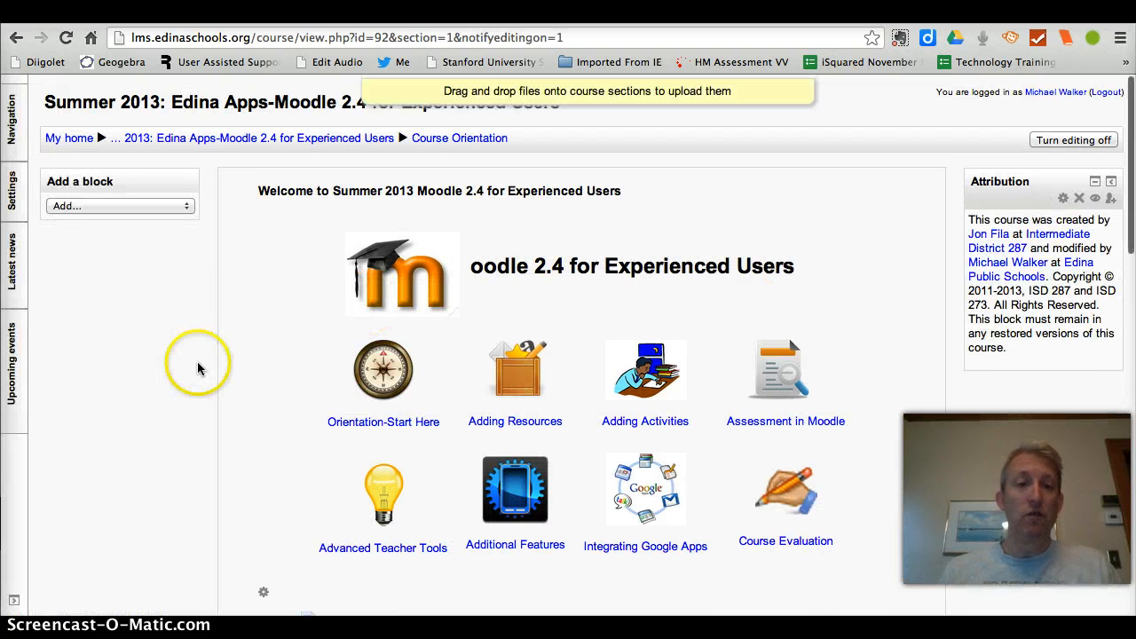
pyautogui.scroll(-5, 197, 364)
pyautogui.scroll(-15, 197, 363)
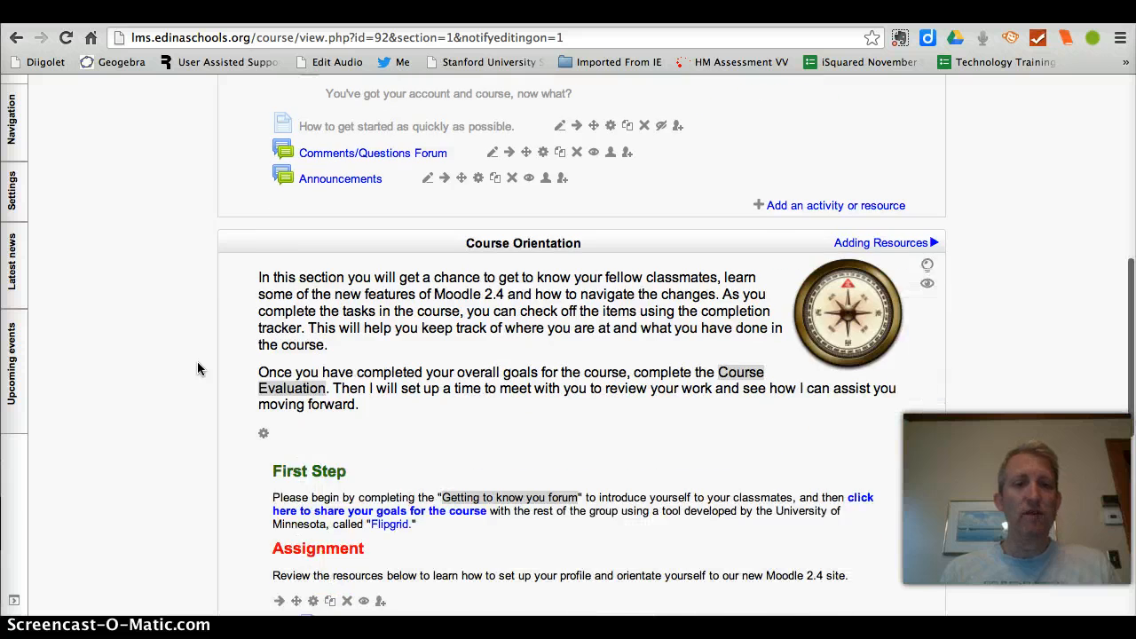
pyautogui.scroll(-3, 197, 362)
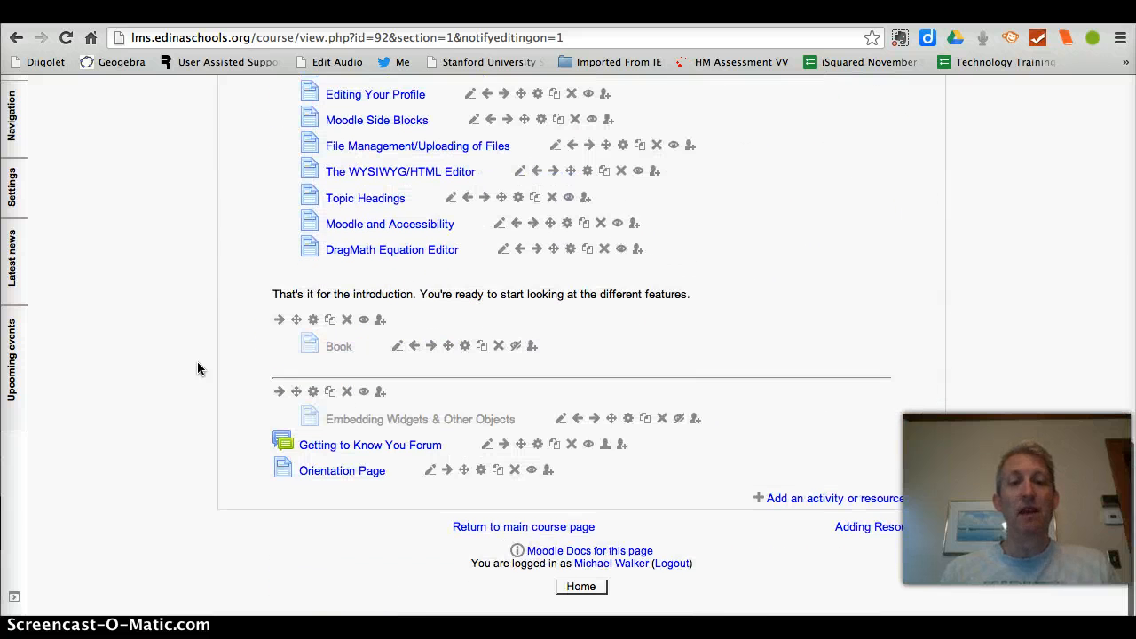
pyautogui.click(533, 476)
pyautogui.scroll(1, 111, 406)
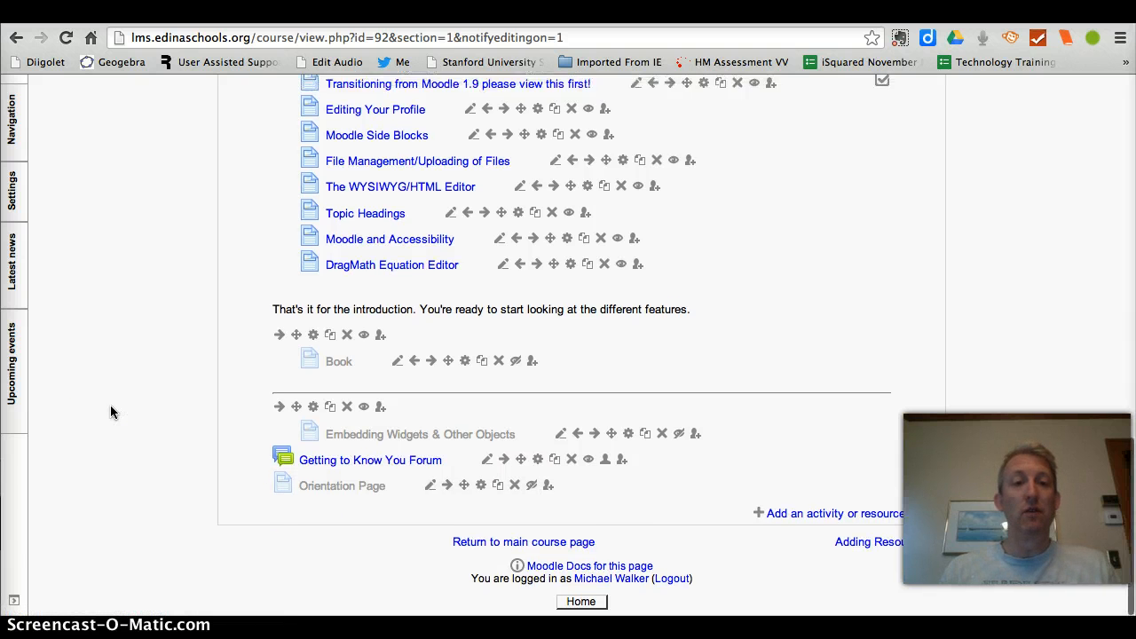
pyautogui.scroll(5, 111, 411)
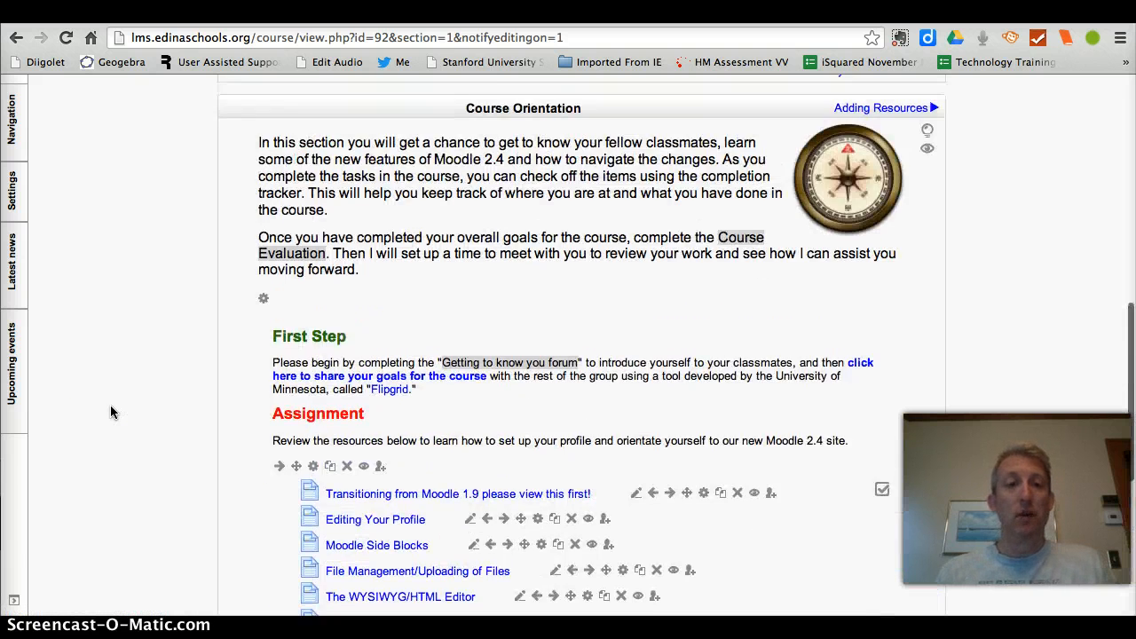
# Step: Reload the Course Orientation section page and copy its web address ending in id=92&section=1
pyautogui.scroll(2, 110, 411)
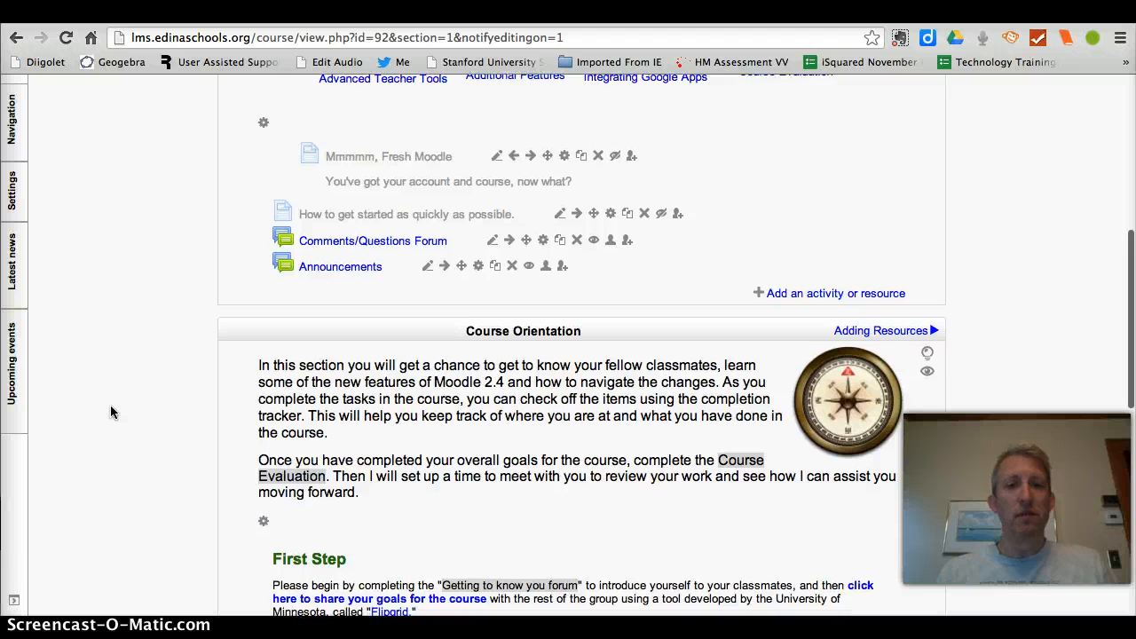
pyautogui.scroll(-1, 110, 411)
pyautogui.scroll(5, 110, 411)
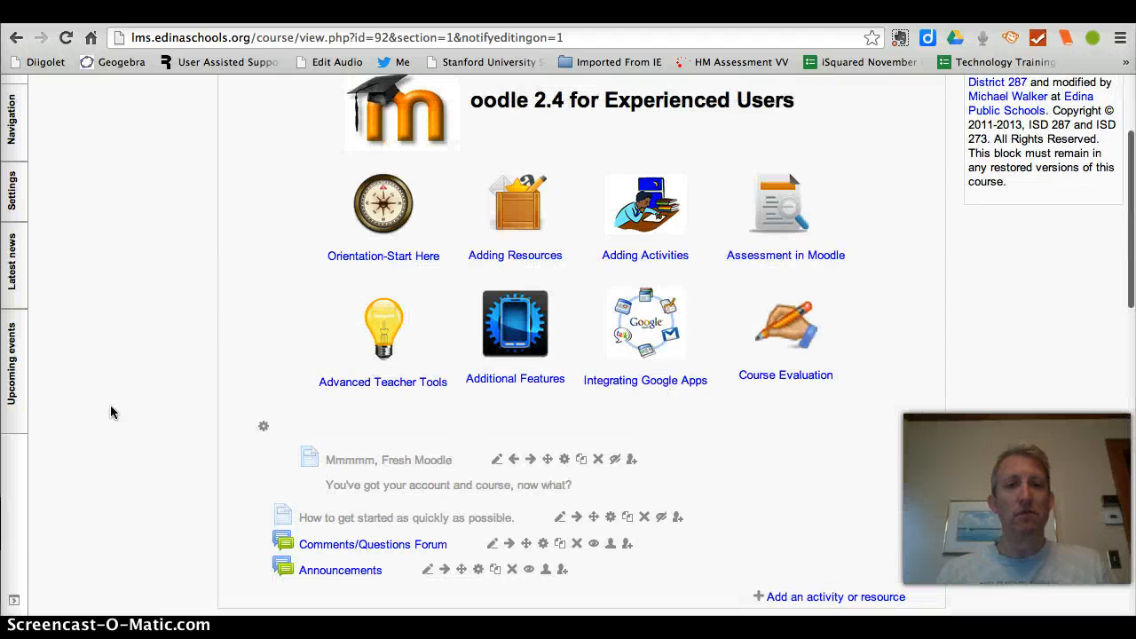
pyautogui.scroll(2, 110, 411)
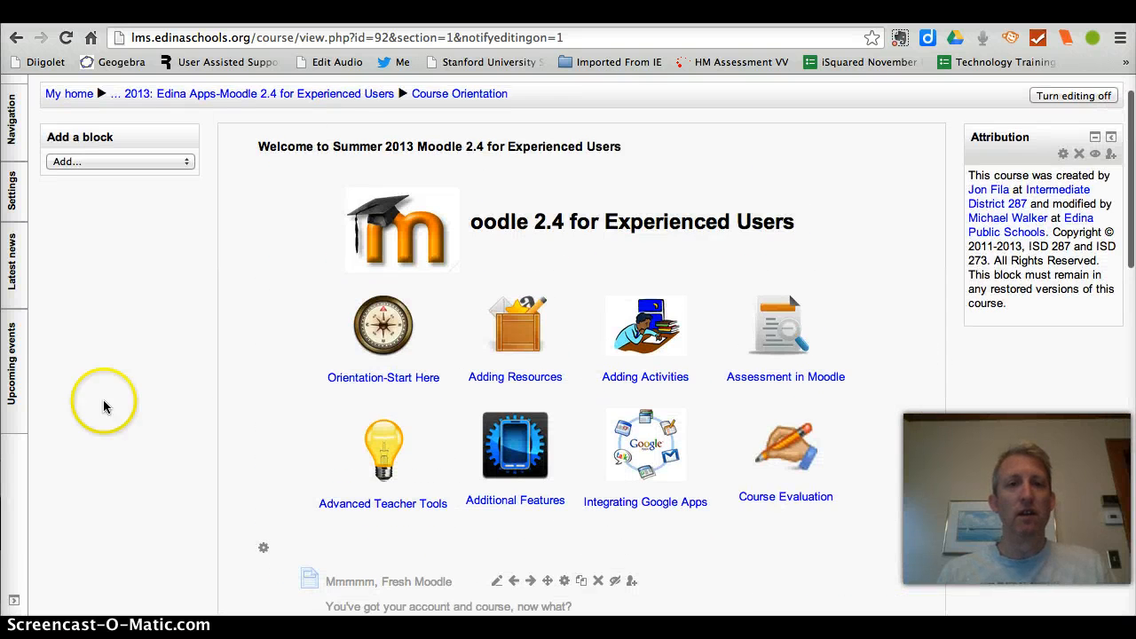
pyautogui.click(440, 96)
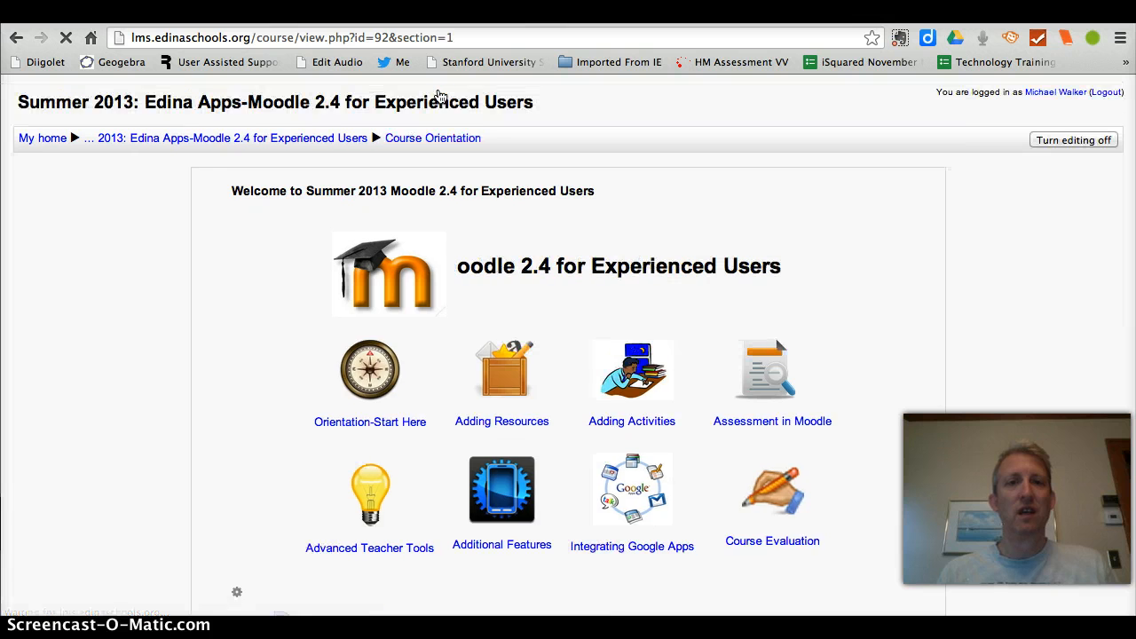
pyautogui.click(463, 38)
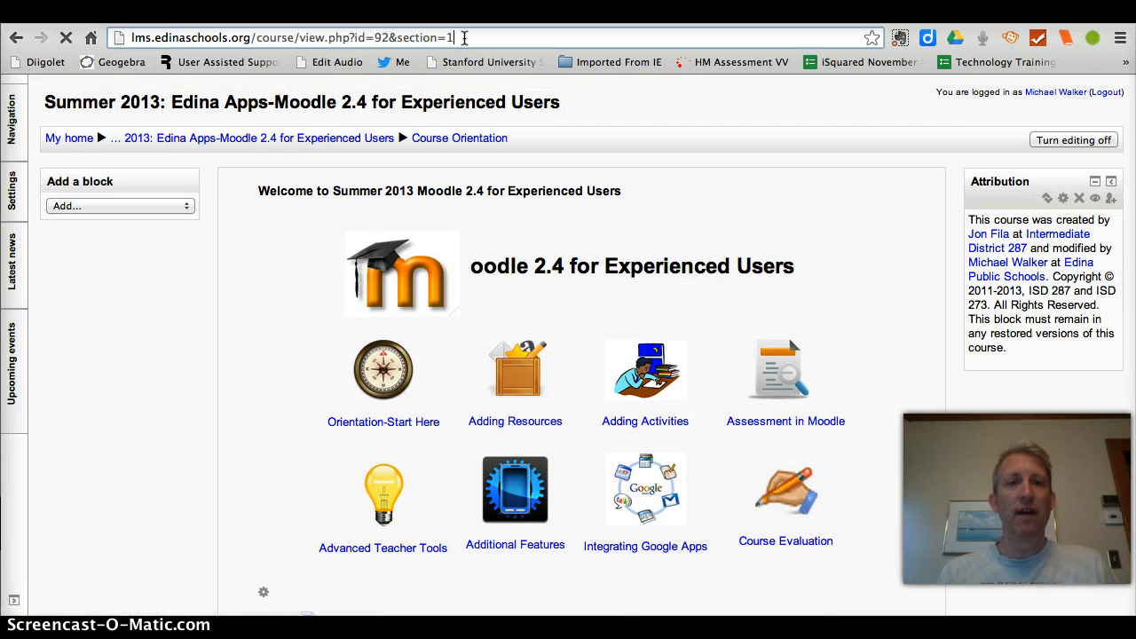
pyautogui.moveTo(286, 34); pyautogui.dragTo(126, 44)
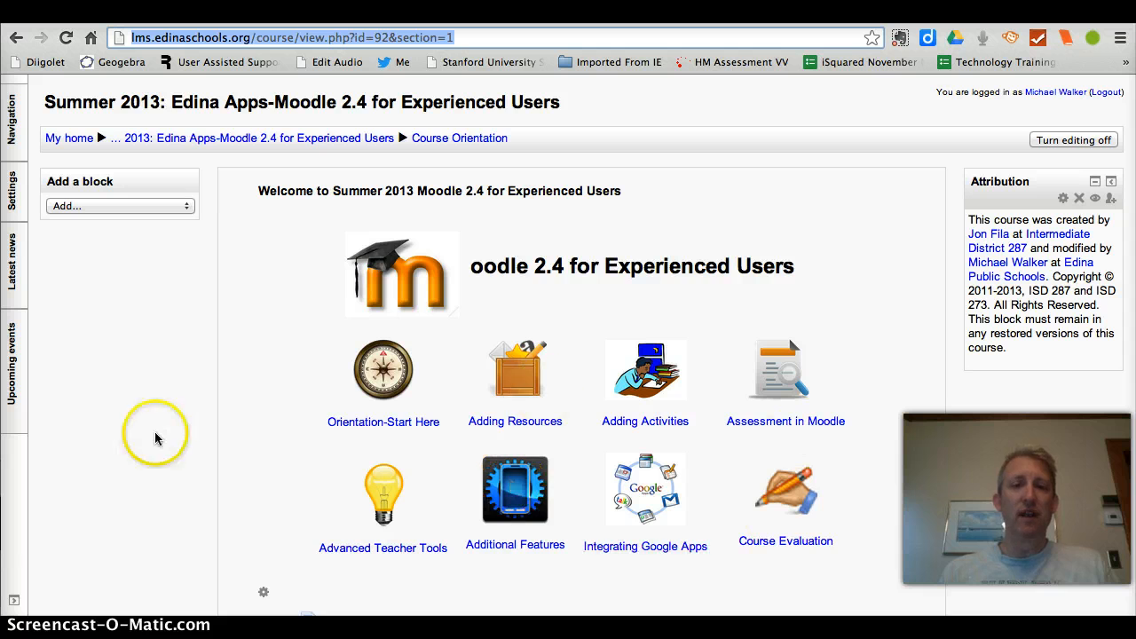
# Step: Open the settings of the Editing Your Profile page in the Course Orientation section
pyautogui.scroll(-10, 155, 431)
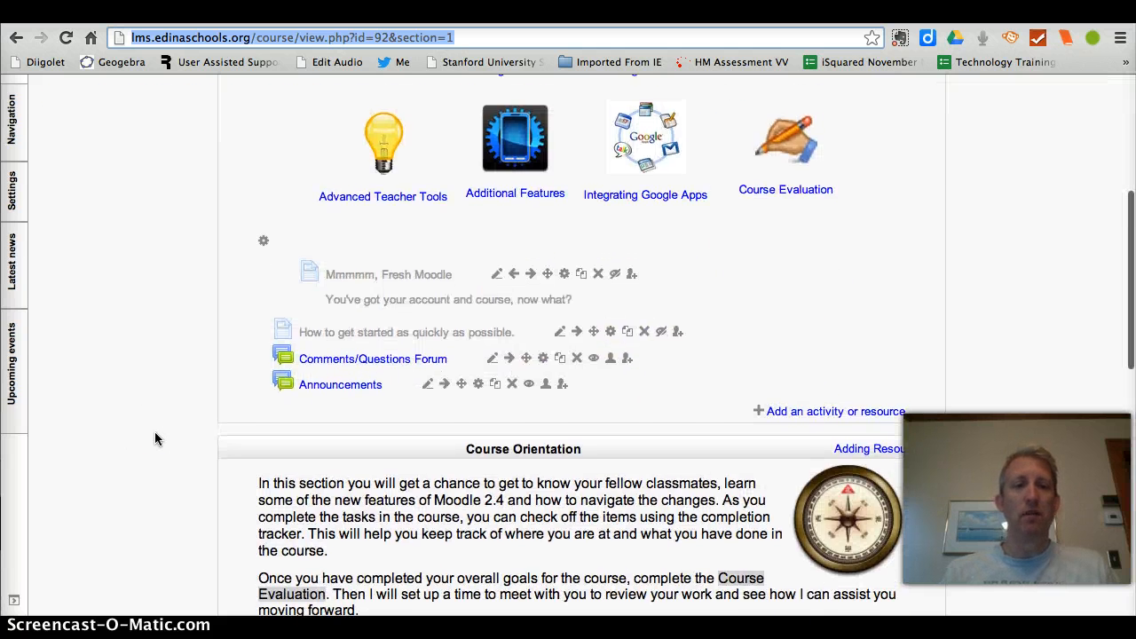
pyautogui.scroll(-2, 154, 432)
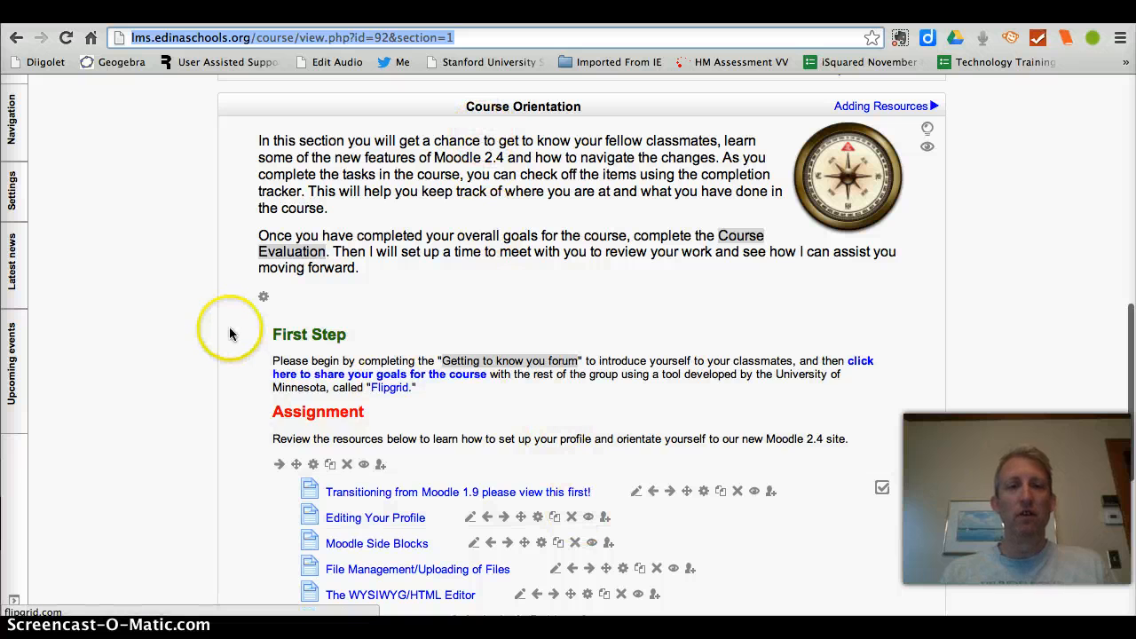
pyautogui.scroll(-7, 229, 334)
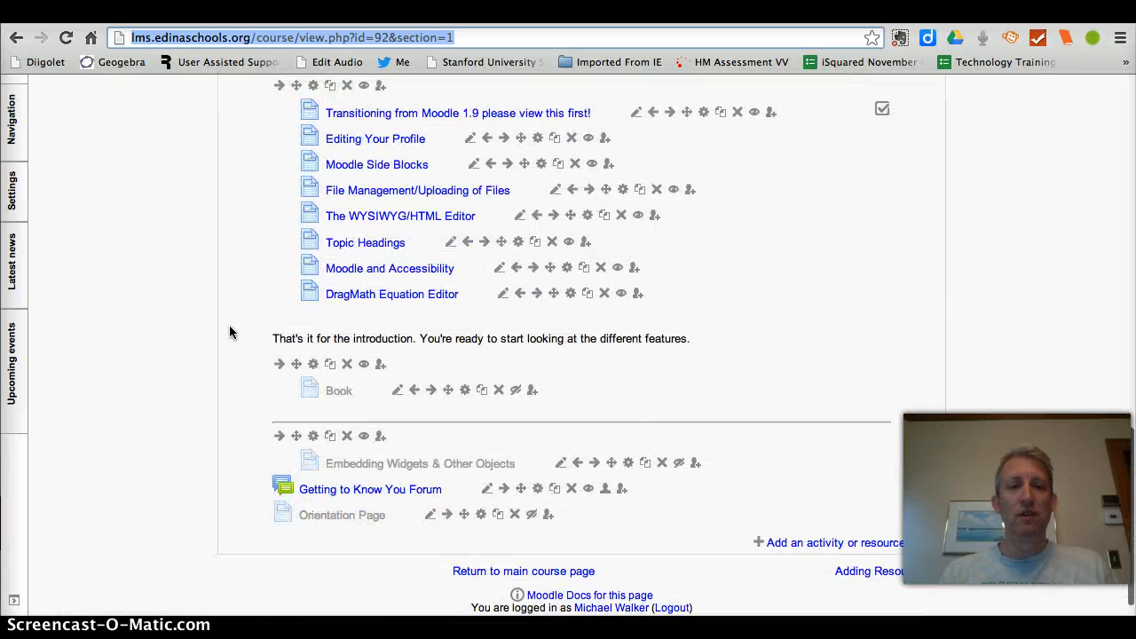
pyautogui.scroll(1, 229, 333)
pyautogui.scroll(3, 229, 332)
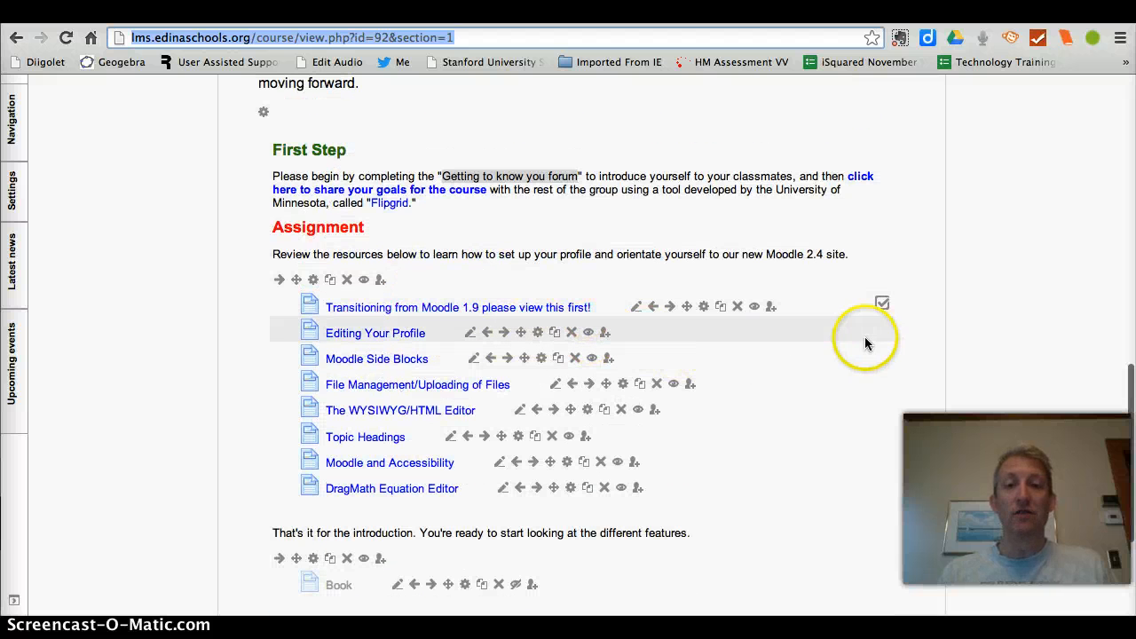
pyautogui.click(539, 334)
pyautogui.click(539, 333)
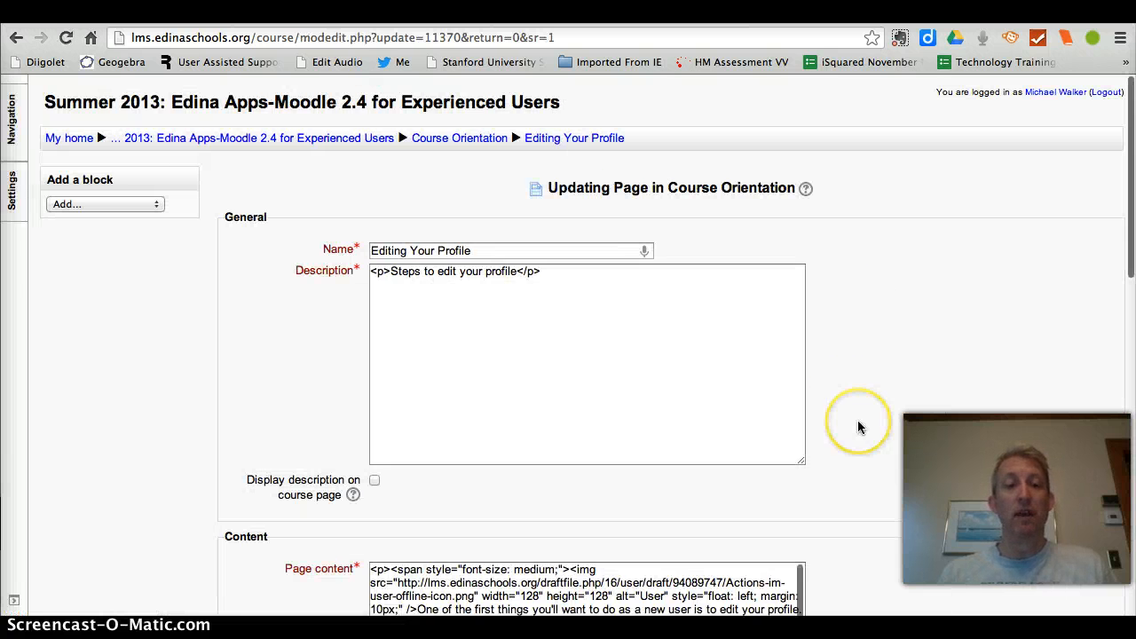
# Step: Set completion tracking to "Students can manually mark the activity as completed" and save, returning to the course
pyautogui.scroll(-4, 857, 424)
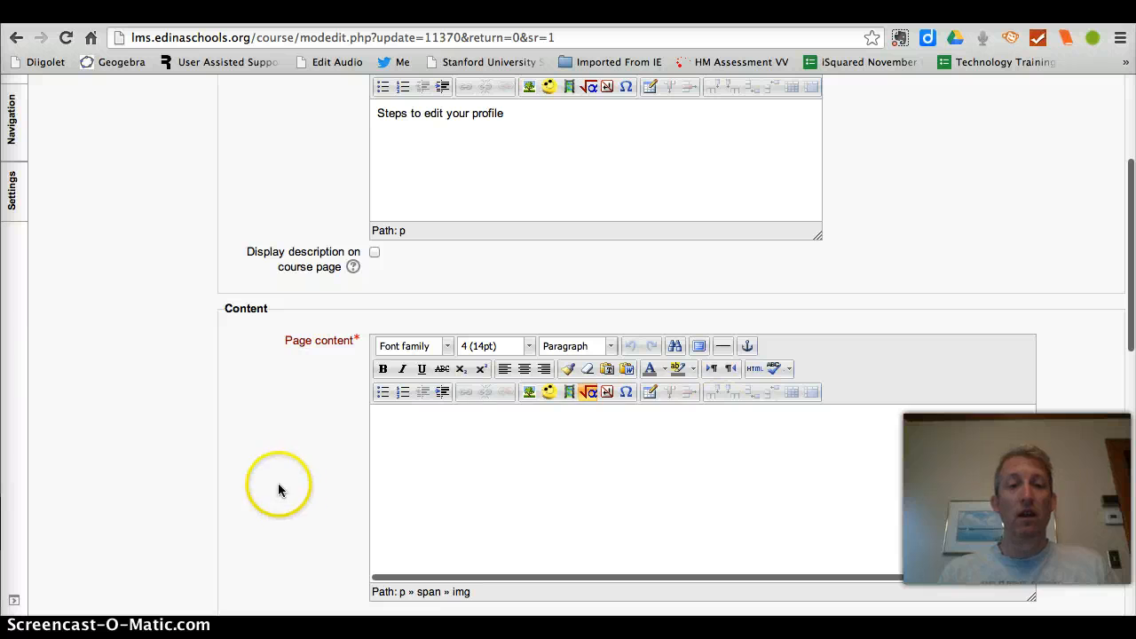
pyautogui.scroll(-10, 248, 493)
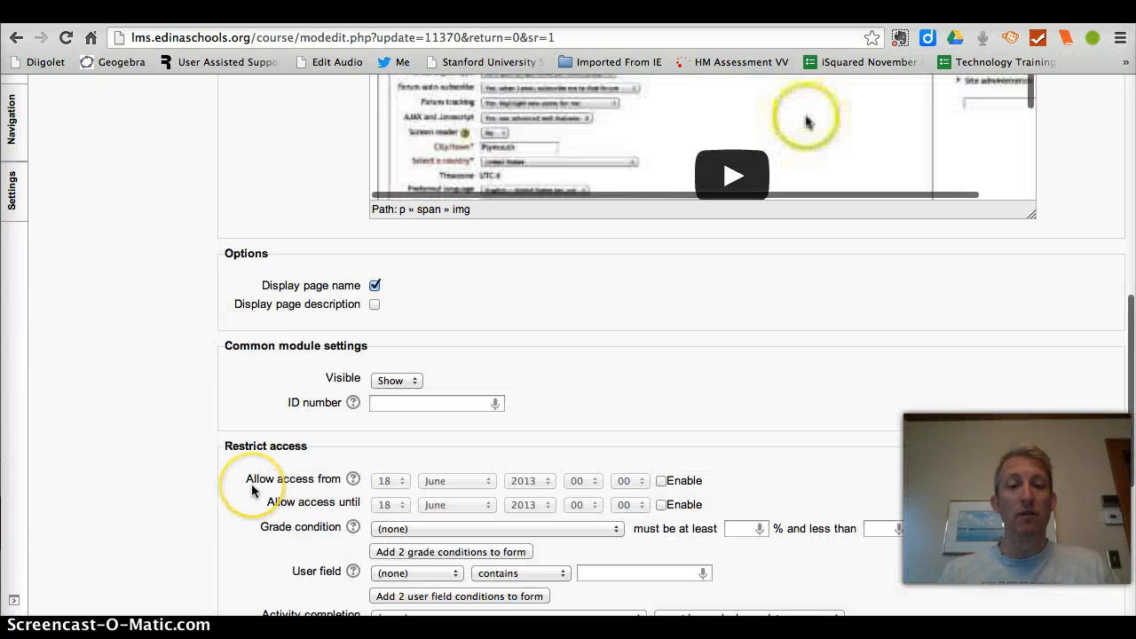
pyautogui.scroll(-2, 251, 491)
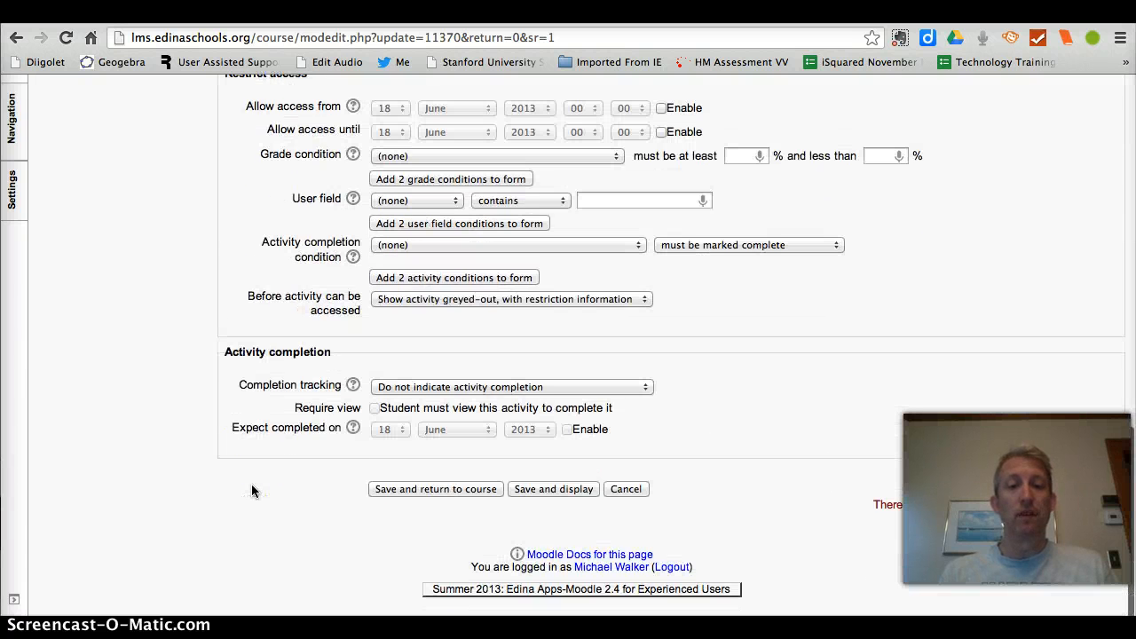
pyautogui.click(414, 391)
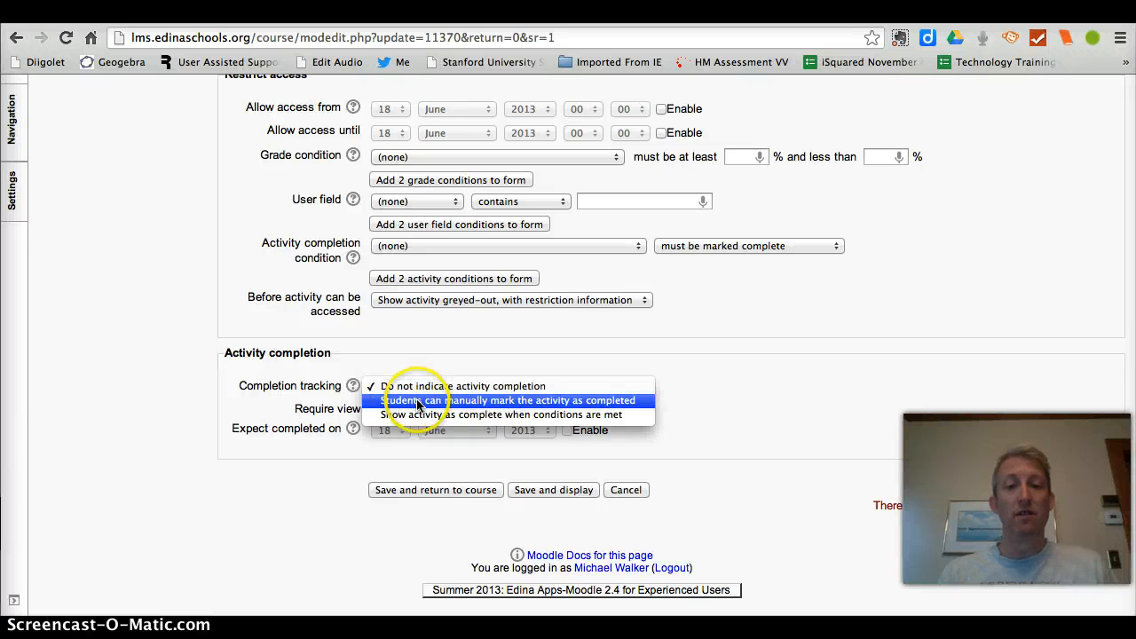
pyautogui.click(417, 400)
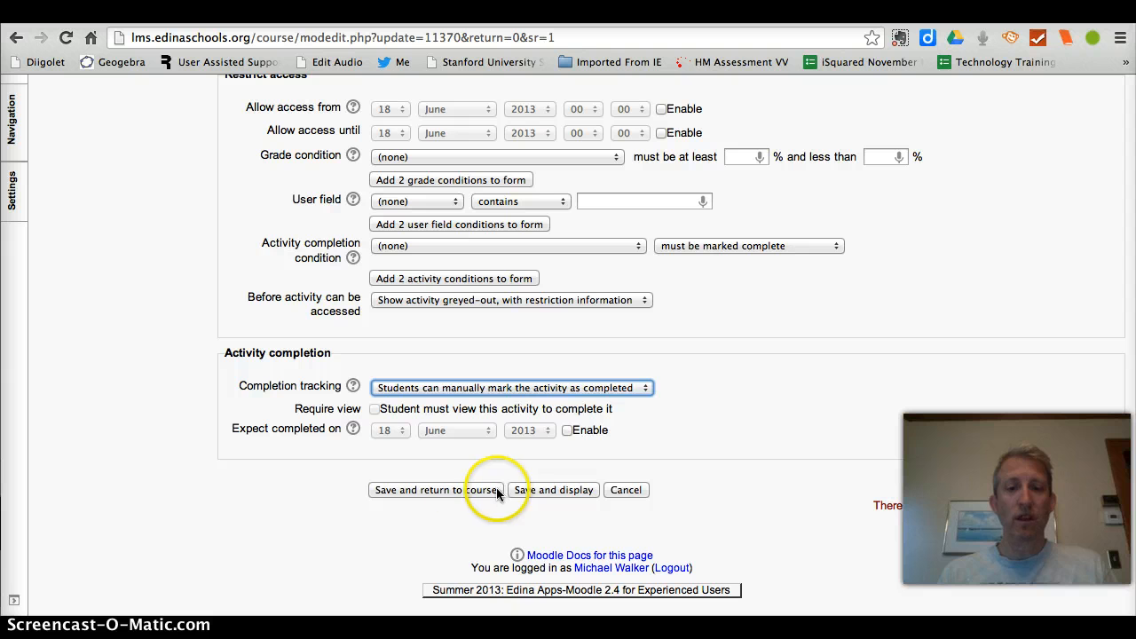
pyautogui.click(451, 491)
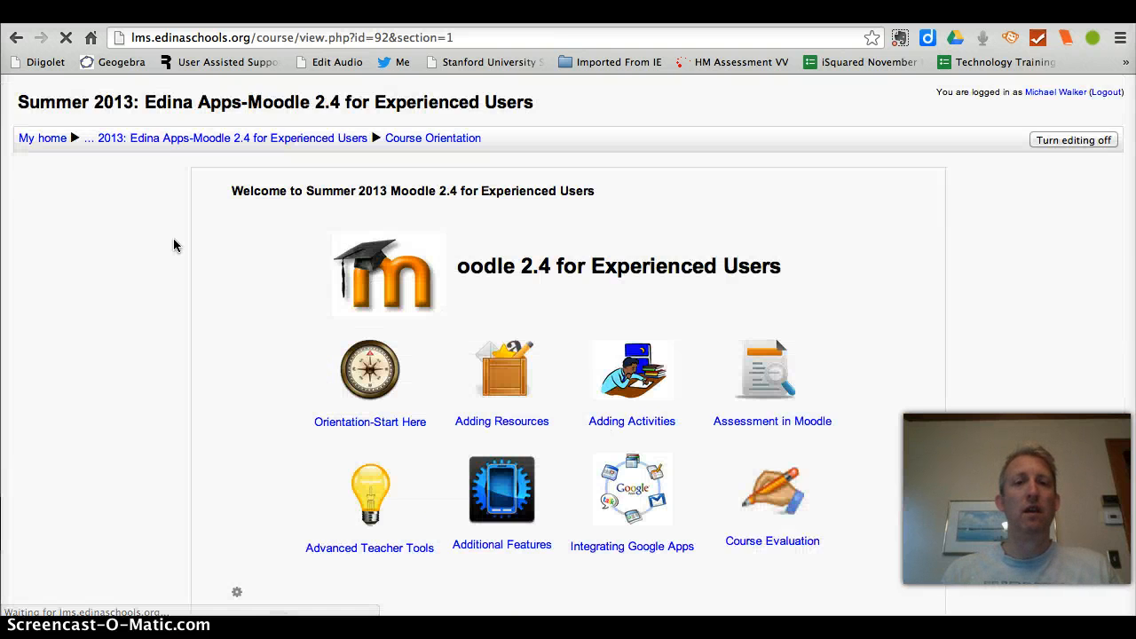
# Step: Check the completion boxes in the Course Orientation section and open the course welcome section's summary for editing
pyautogui.scroll(-10, 173, 245)
pyautogui.scroll(-6, 173, 238)
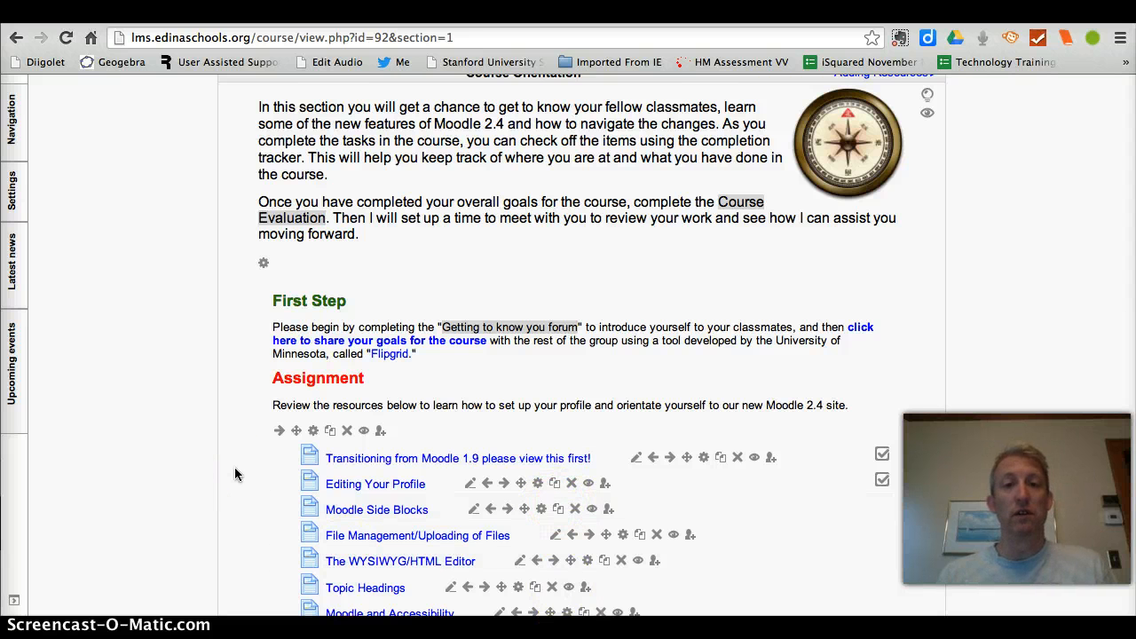
pyautogui.scroll(6, 167, 280)
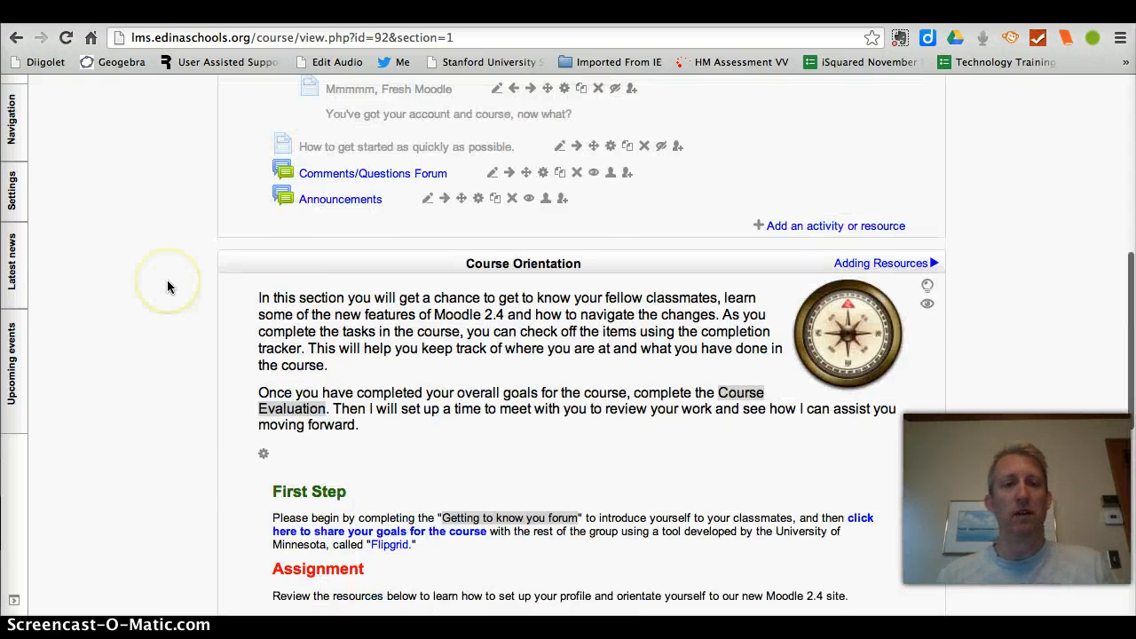
pyautogui.scroll(6, 168, 281)
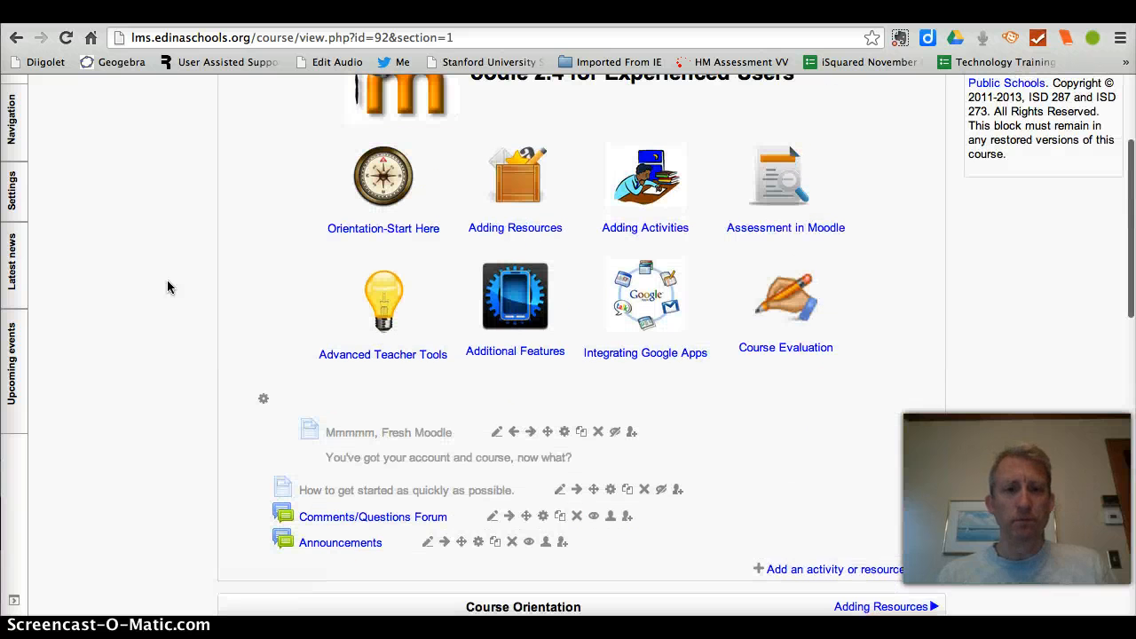
pyautogui.scroll(2, 167, 287)
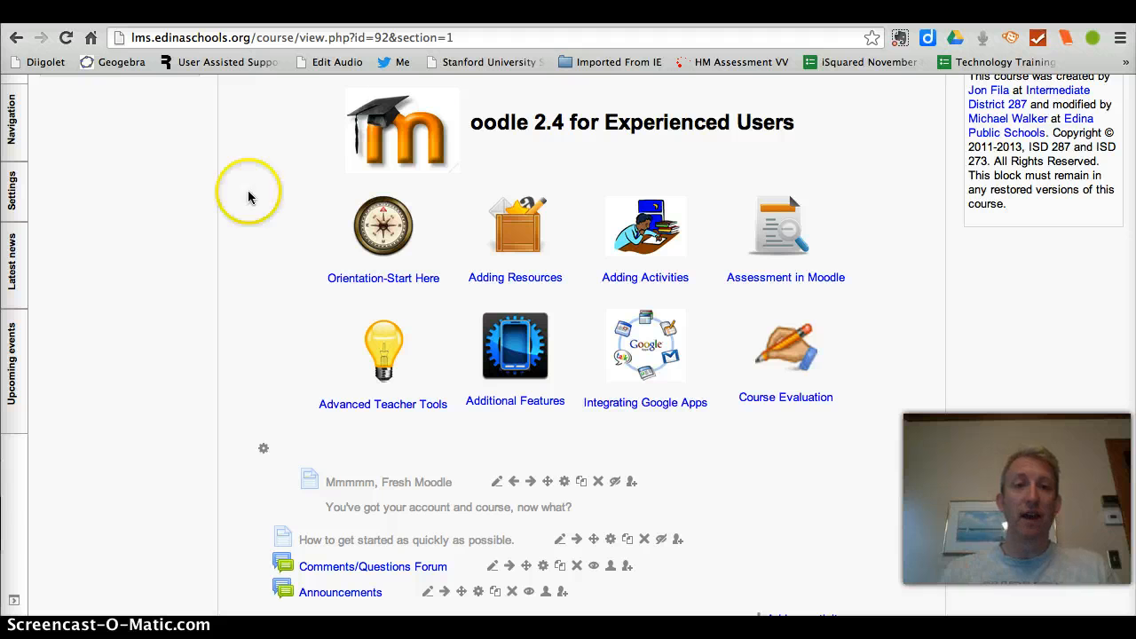
pyautogui.click(261, 453)
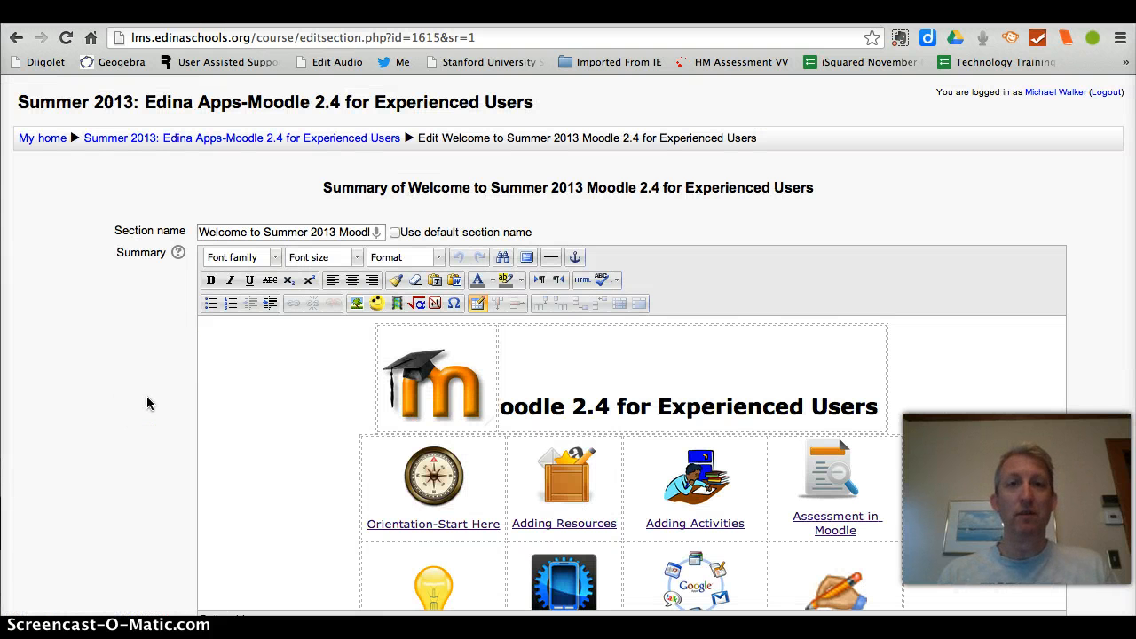
pyautogui.scroll(-5, 148, 404)
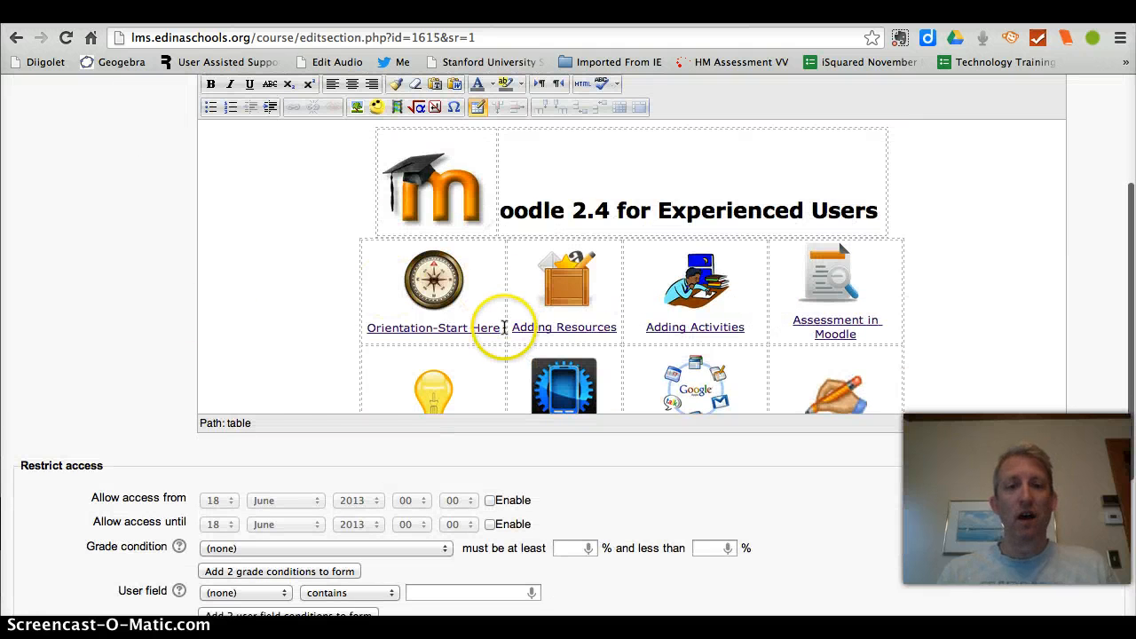
pyautogui.moveTo(503, 327); pyautogui.dragTo(417, 269)
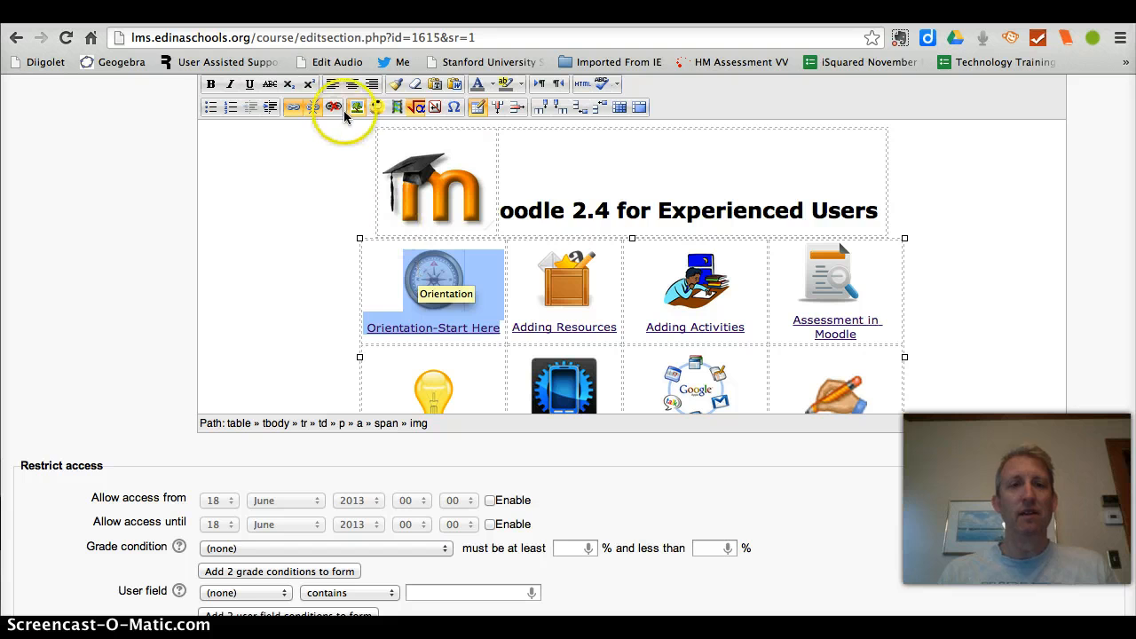
pyautogui.click(293, 108)
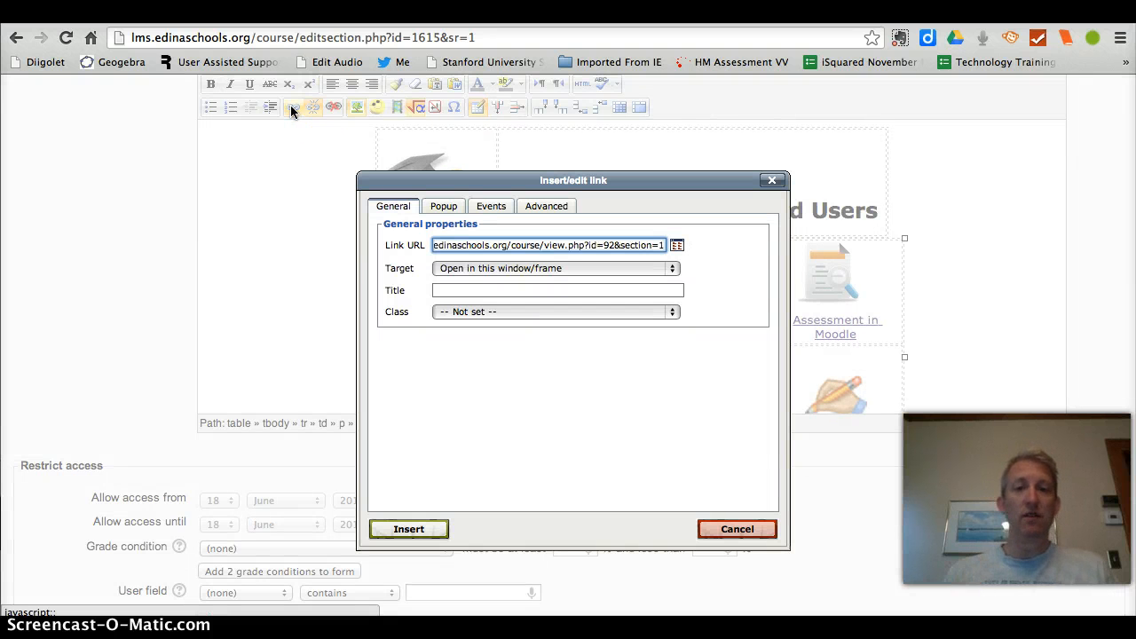
pyautogui.click(462, 286)
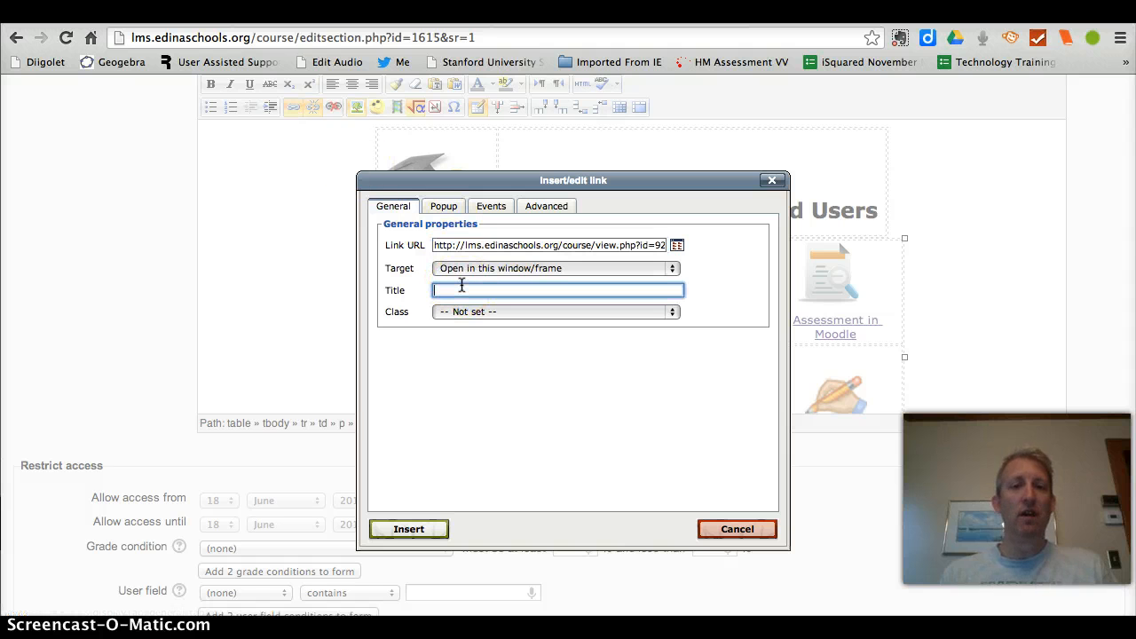
pyautogui.write('Orien')
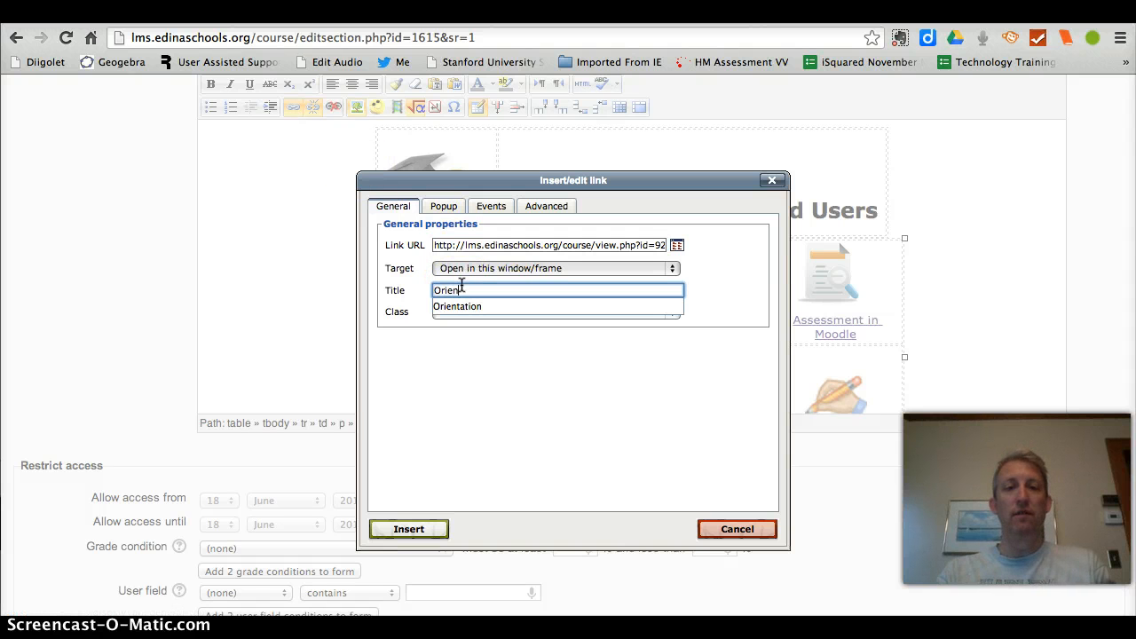
pyautogui.write('tation')
pyautogui.click(424, 529)
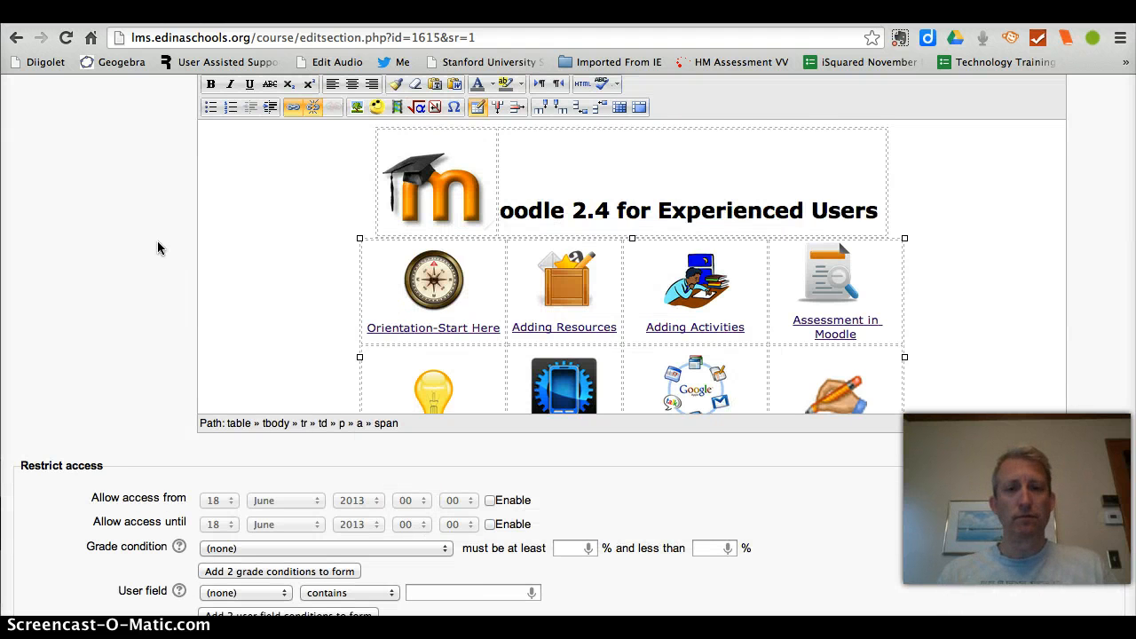
pyautogui.scroll(-5, 158, 249)
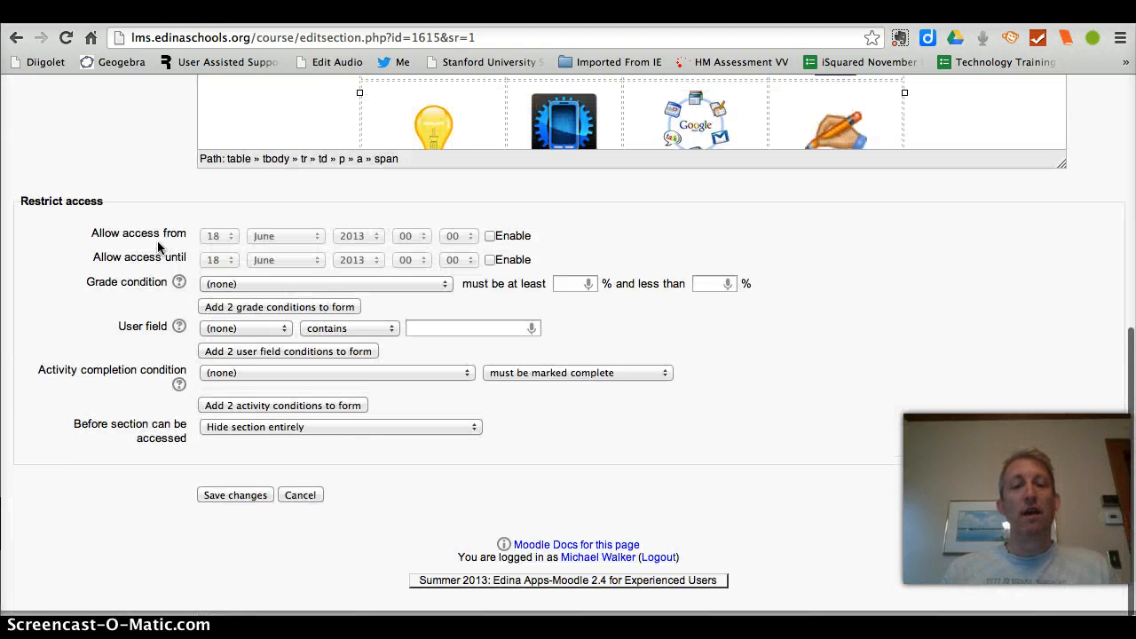
pyautogui.click(238, 504)
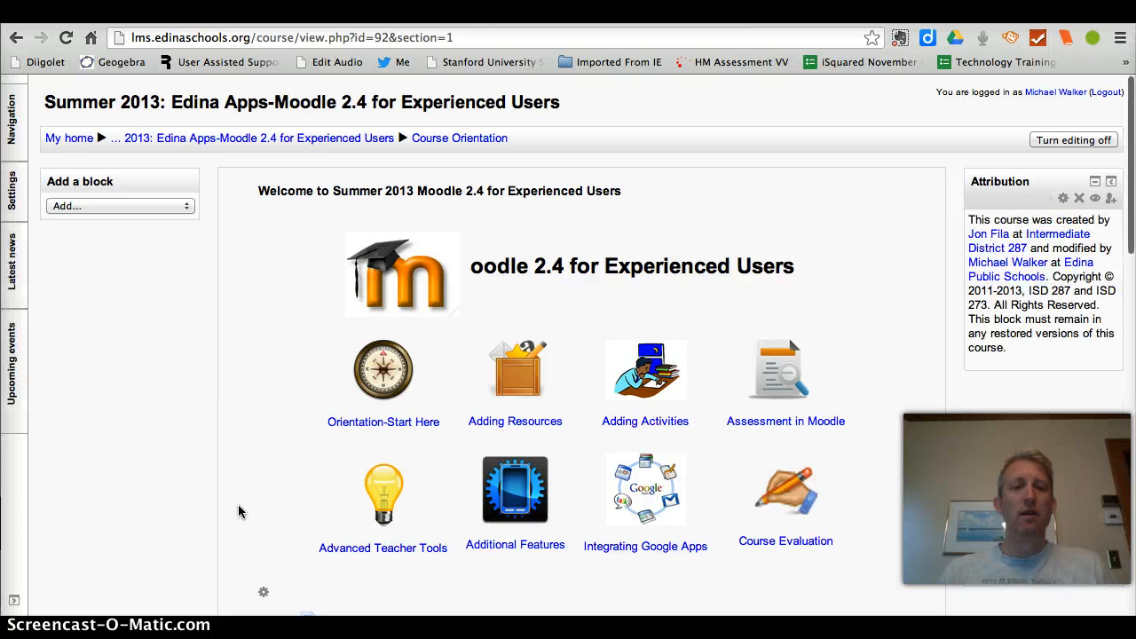
# Step: Switch the course role to Student
pyautogui.moveTo(14, 195)
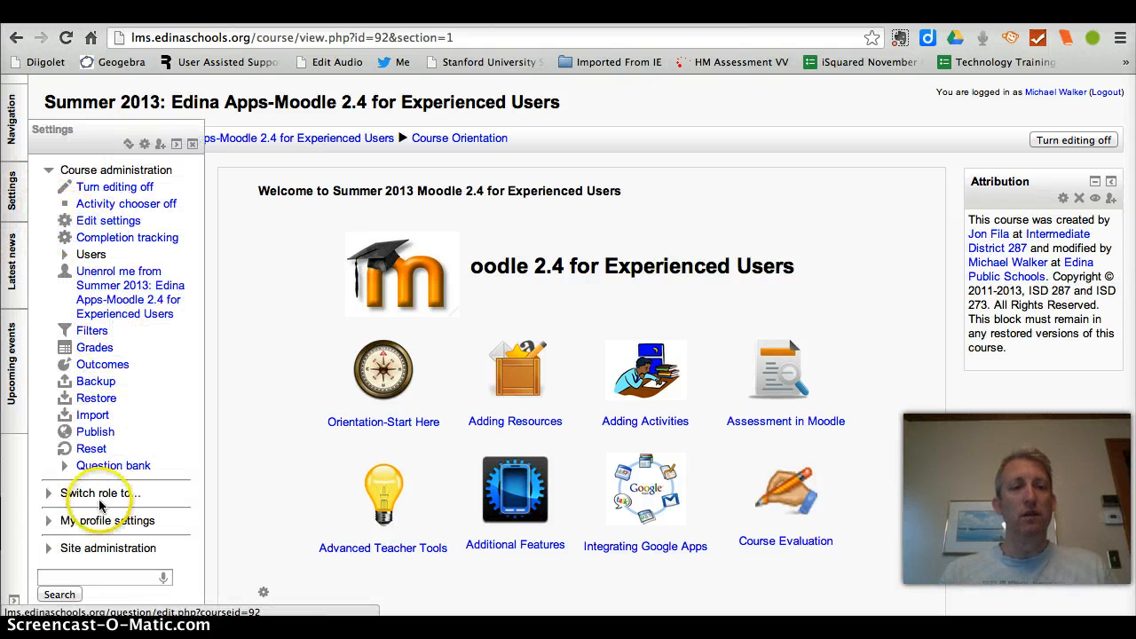
pyautogui.click(49, 495)
pyautogui.click(94, 544)
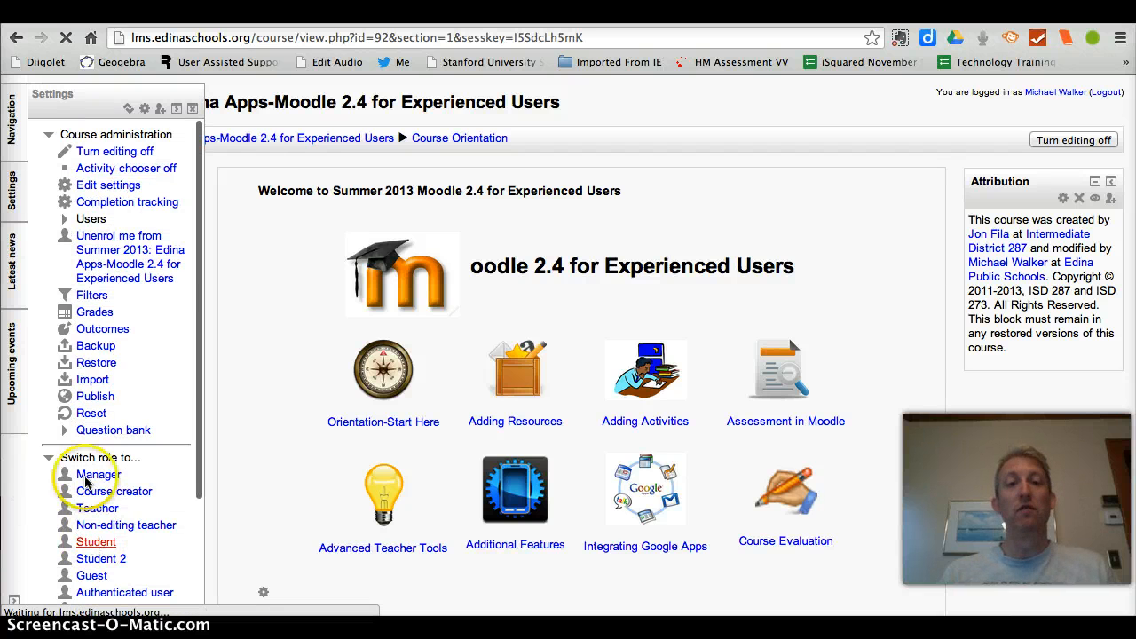
# Step: Test the Orientation-Start Here link and view the Course Orientation section it opens
pyautogui.click(294, 419)
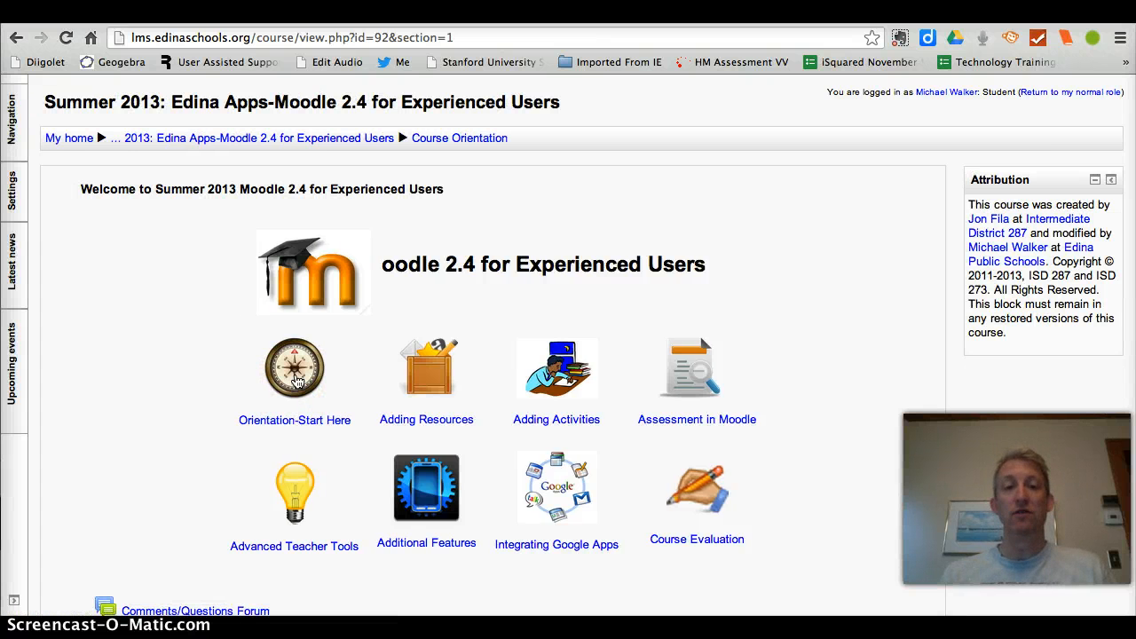
pyautogui.click(211, 305)
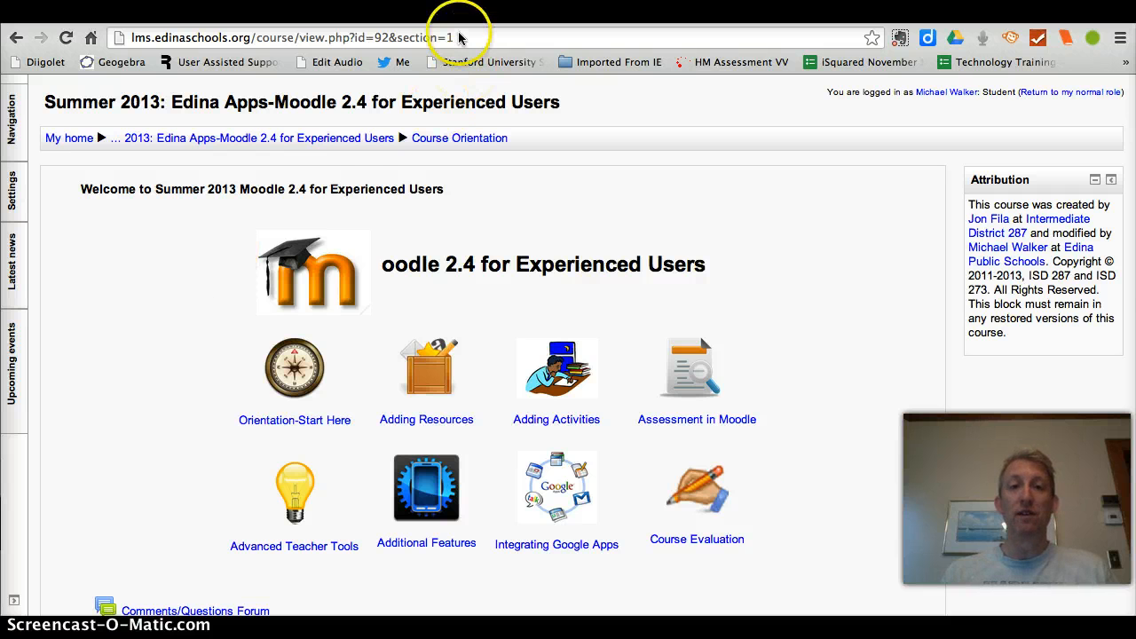
pyautogui.scroll(-10, 181, 282)
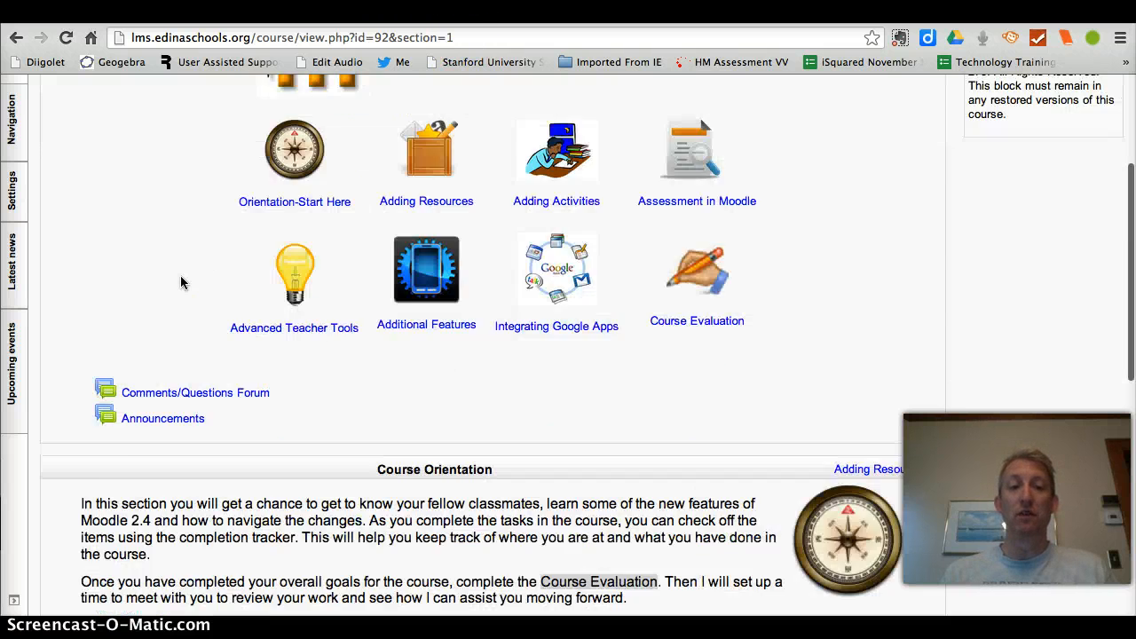
# Step: Mark "Transitioning from Moodle 1.9 please view this first!" and "Editing Your Profile" as complete in the Course Orientation section
pyautogui.scroll(-6, 181, 282)
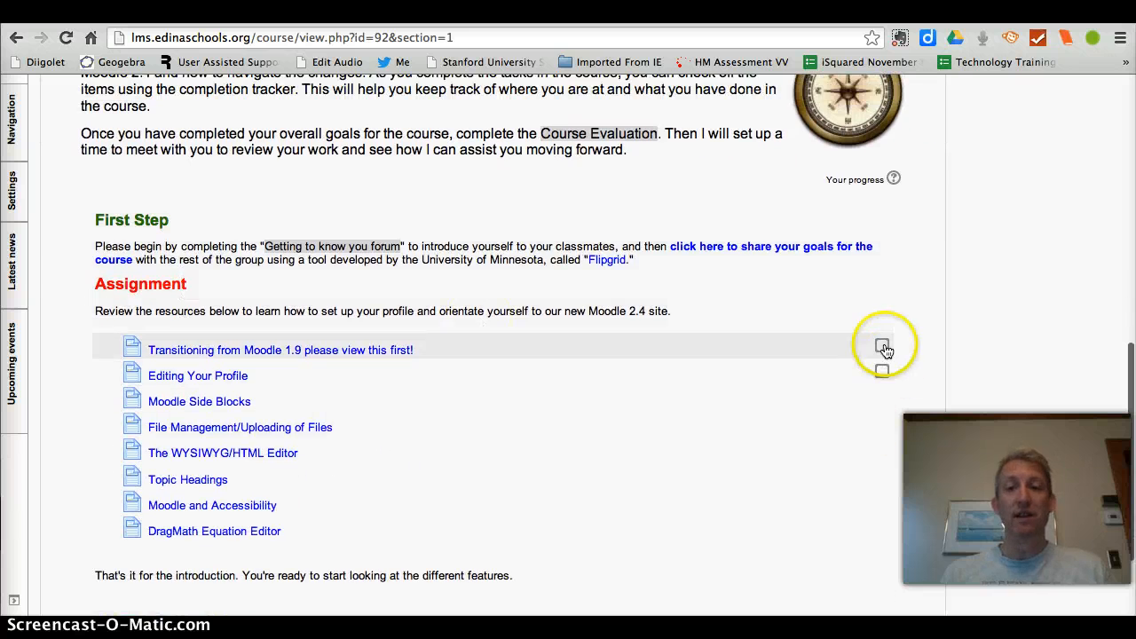
pyautogui.click(884, 372)
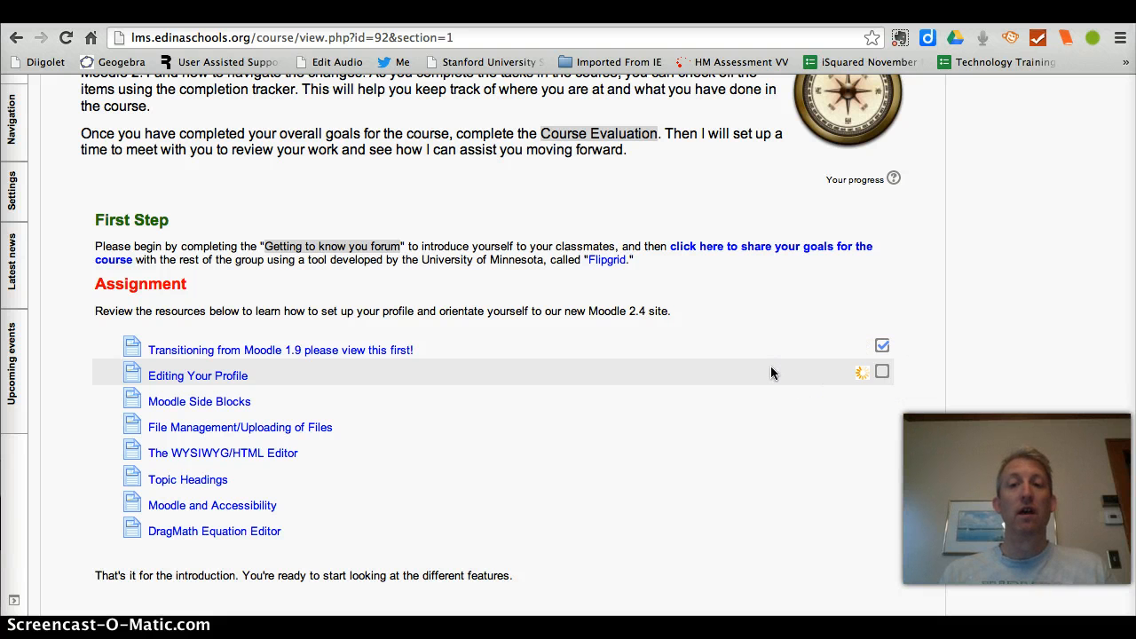
# Step: Go on to the Adding Resources section and review its resource list, assignment, completion boxes and links to the neighbouring sections
pyautogui.scroll(4, 770, 365)
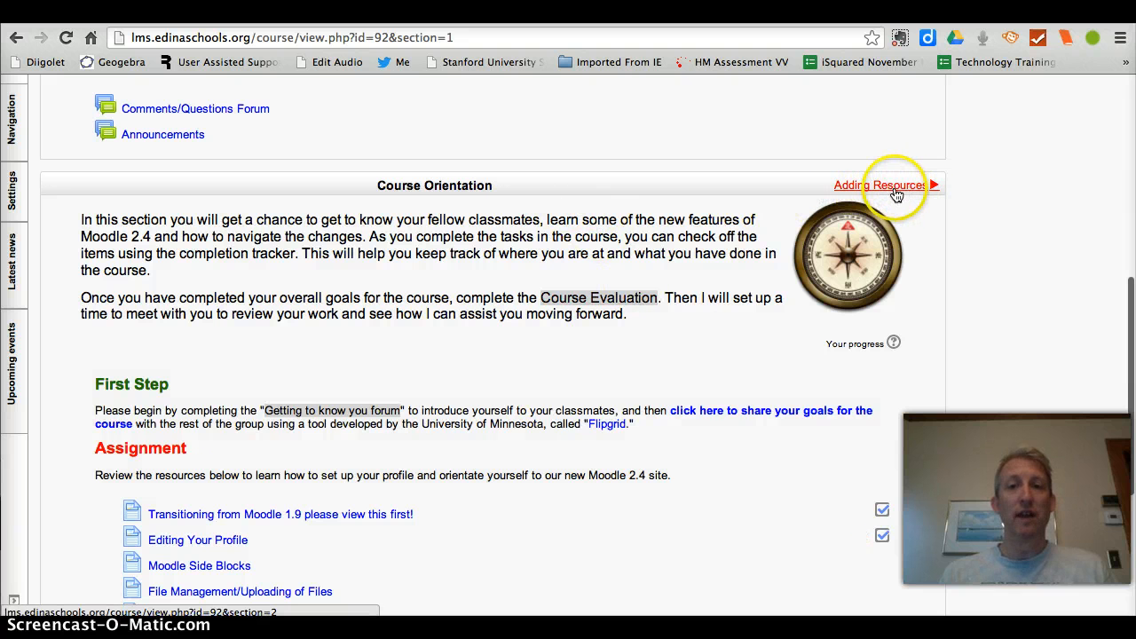
pyautogui.click(870, 188)
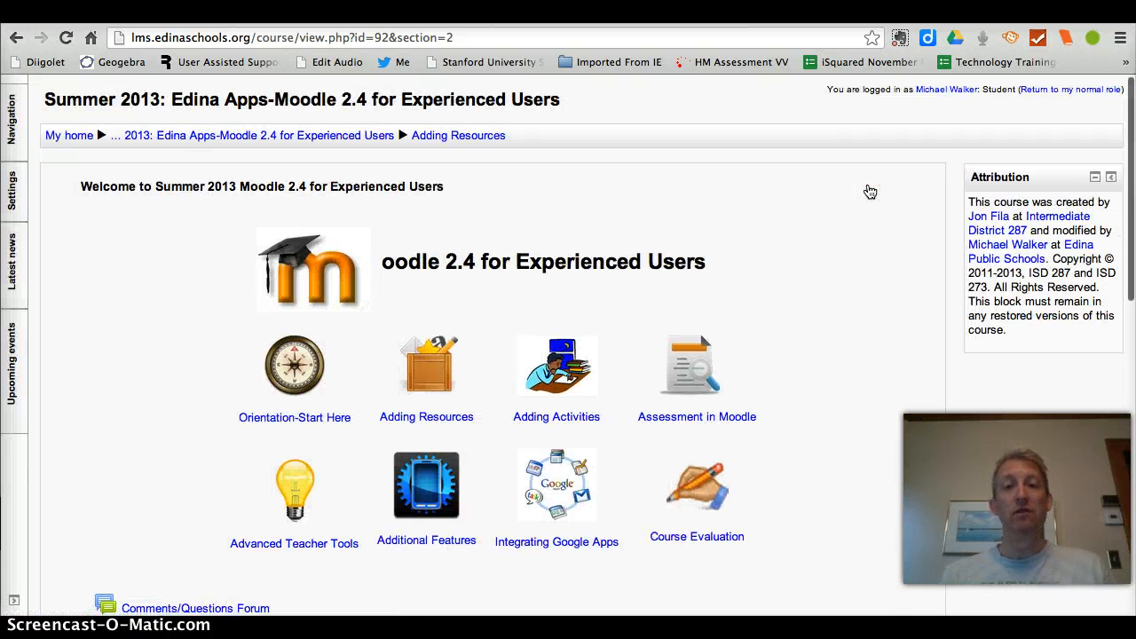
pyautogui.scroll(-2, 870, 192)
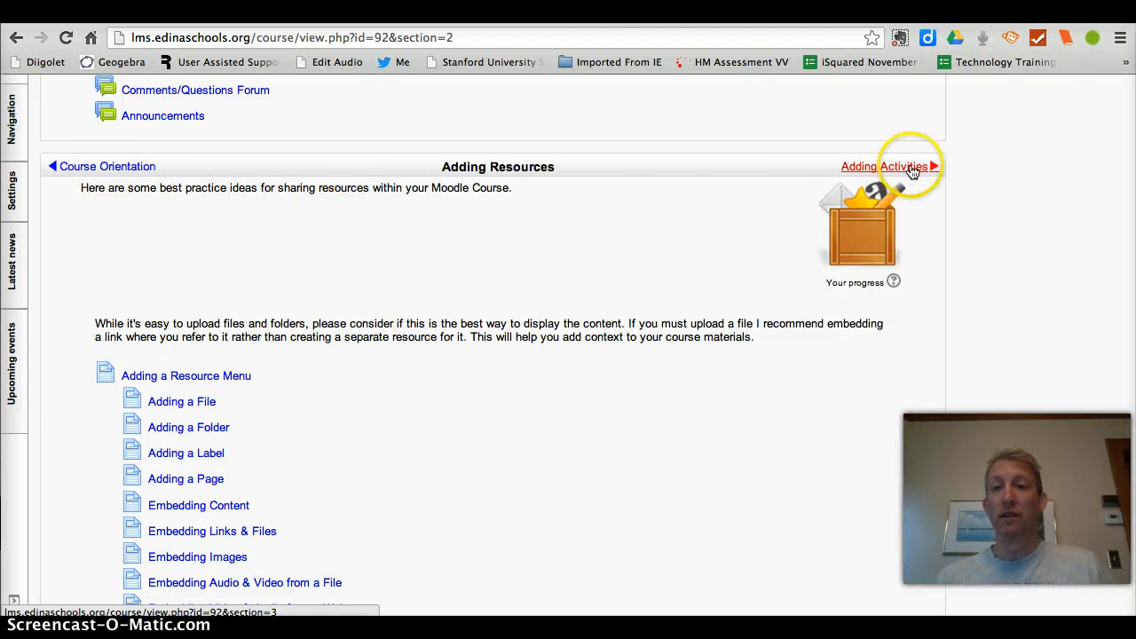
pyautogui.scroll(-2, 546, 261)
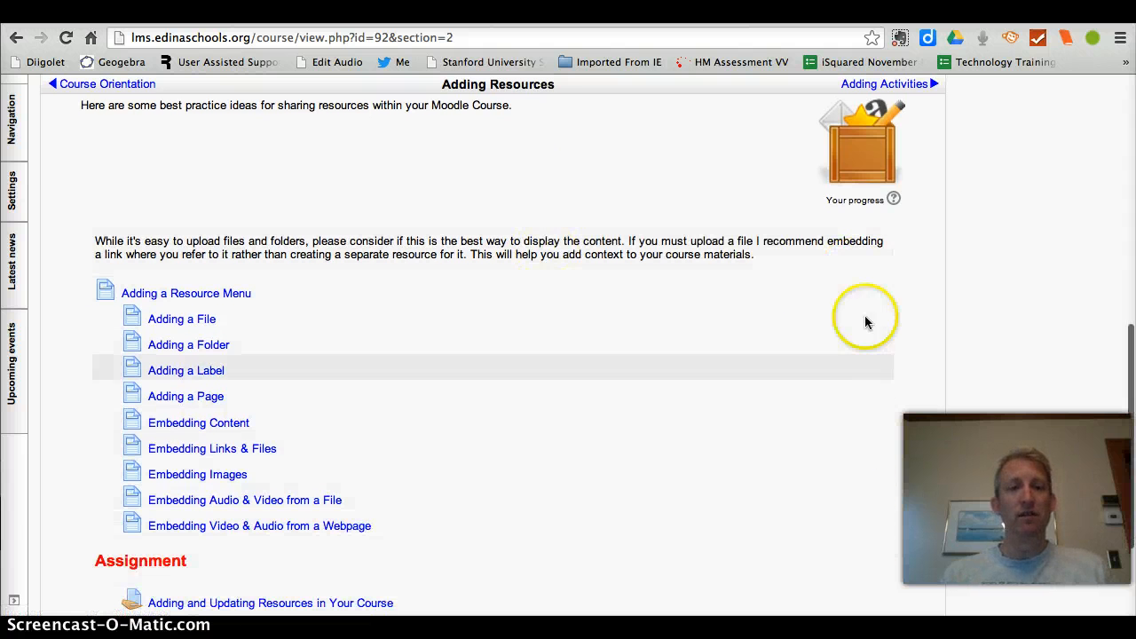
pyautogui.scroll(-4, 841, 413)
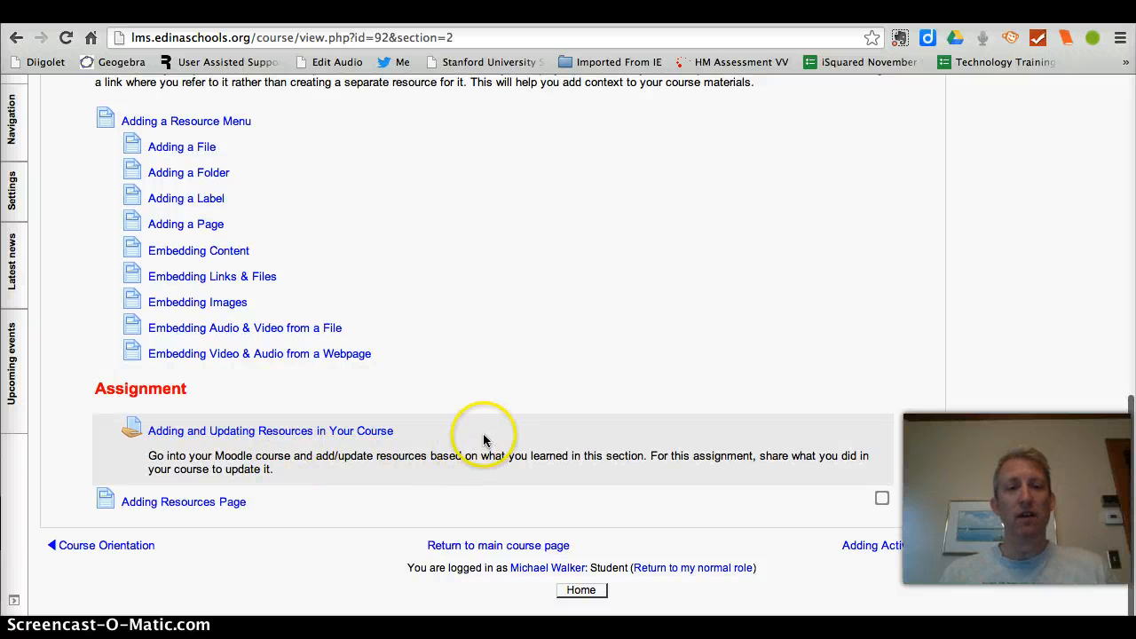
pyautogui.scroll(1, 522, 304)
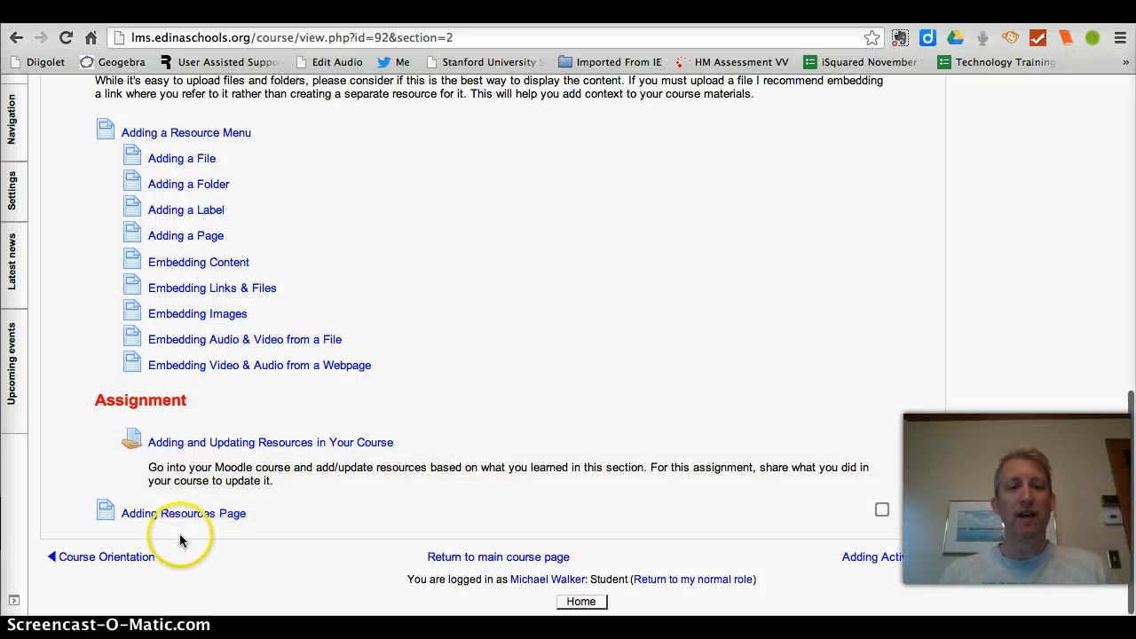
pyautogui.scroll(6, 665, 256)
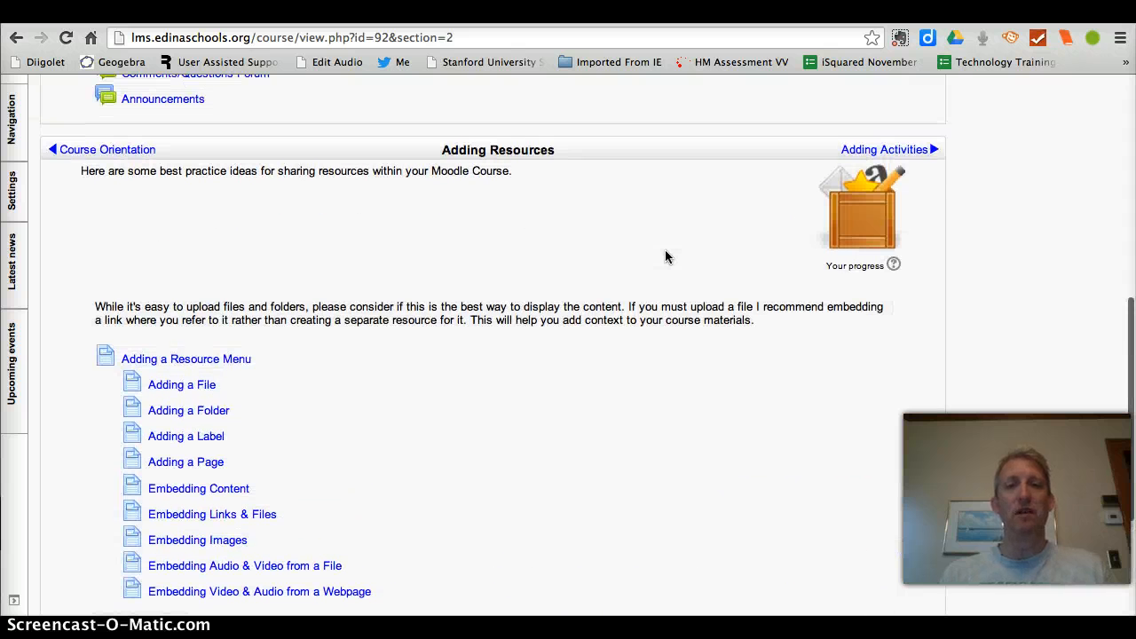